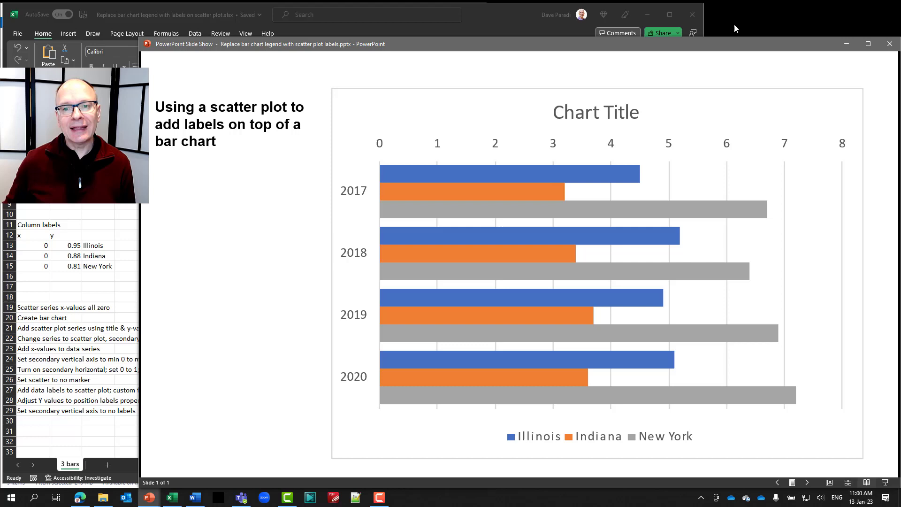
# Step: Advance the slide show to the notes on the secondary axis and the 0-to-1 axis ranges
pyautogui.press('Right')
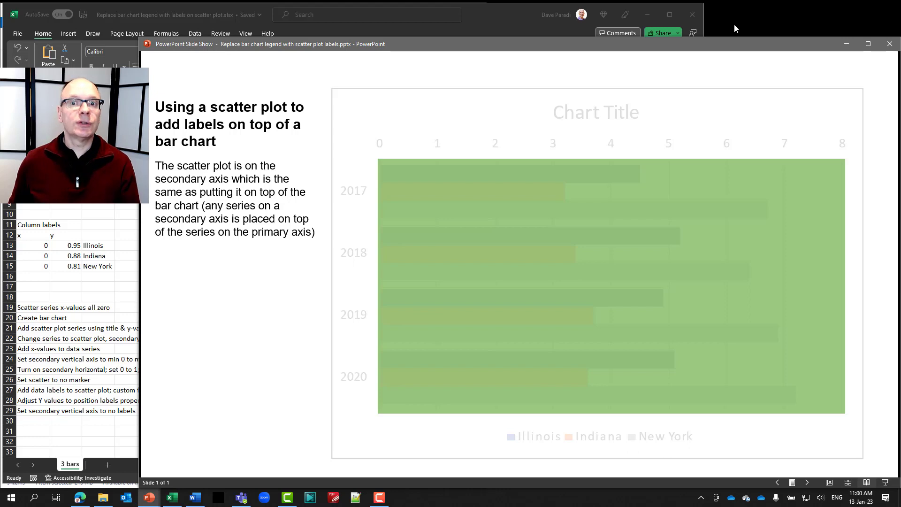
pyautogui.press('Right')
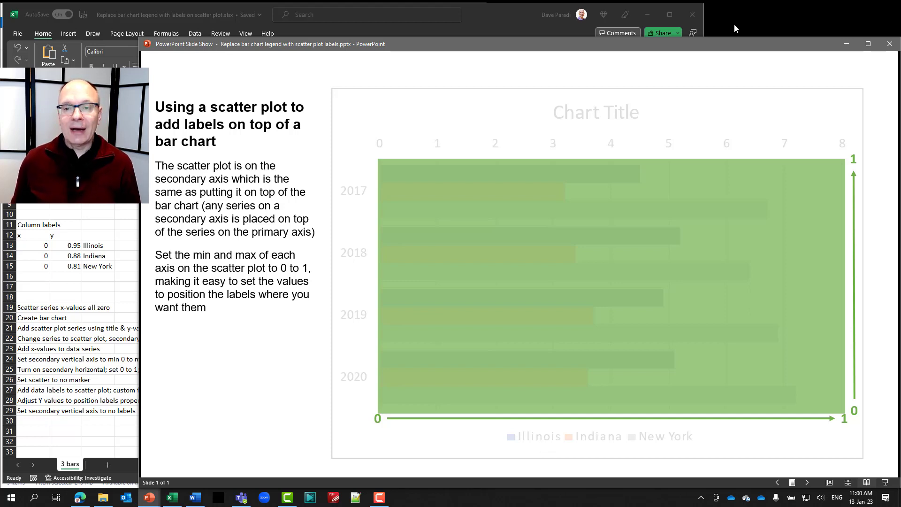
# Step: Show the Illinois label example at 0,0.95, then minimize the slide show to reveal Excel
pyautogui.press('Right')
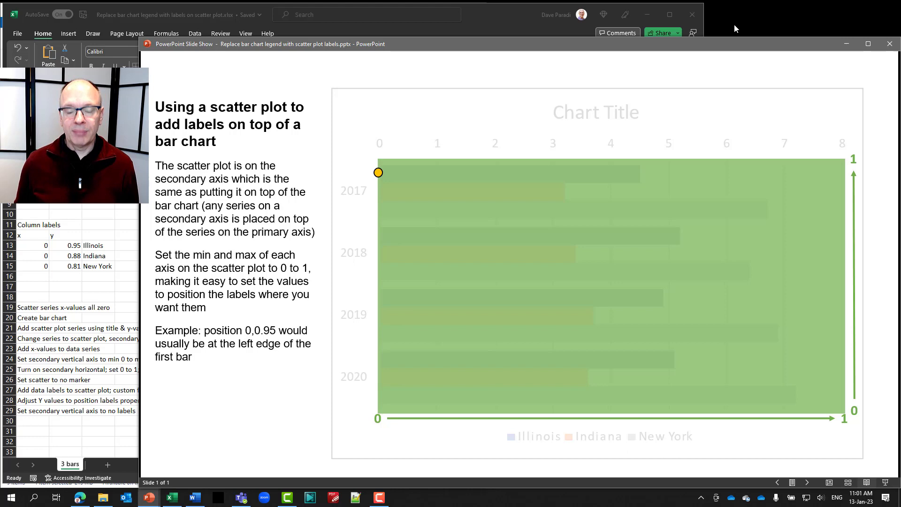
pyautogui.press('Right')
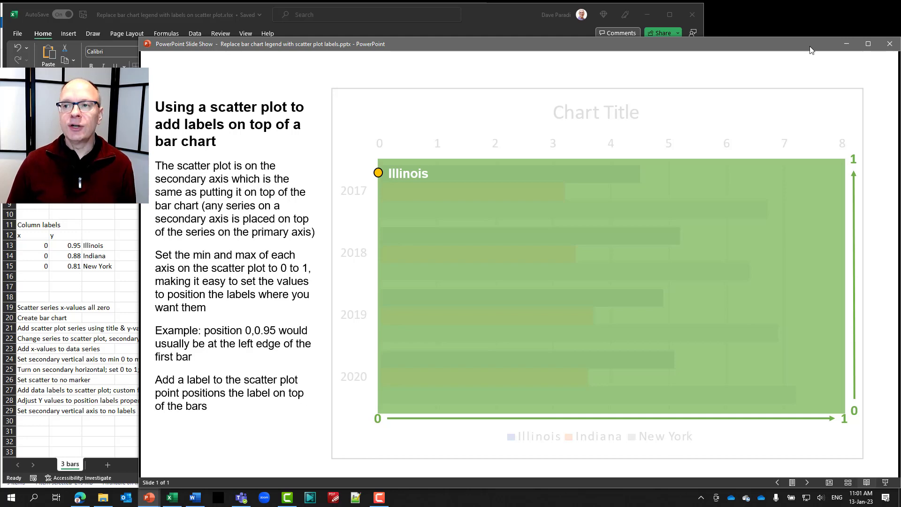
pyautogui.click(842, 43)
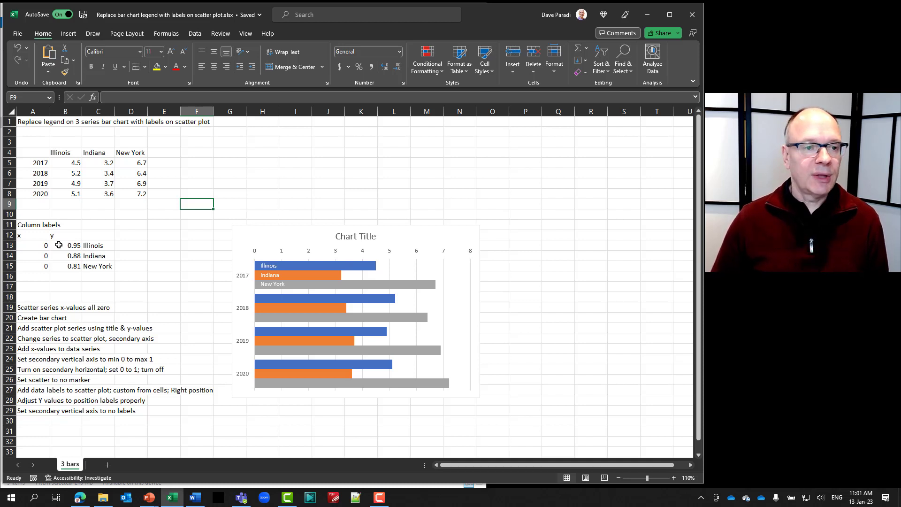
# Step: Insert a clustered bar chart from A4:D8, then move it higher and enlarge it
pyautogui.moveTo(40, 153); pyautogui.dragTo(134, 193)
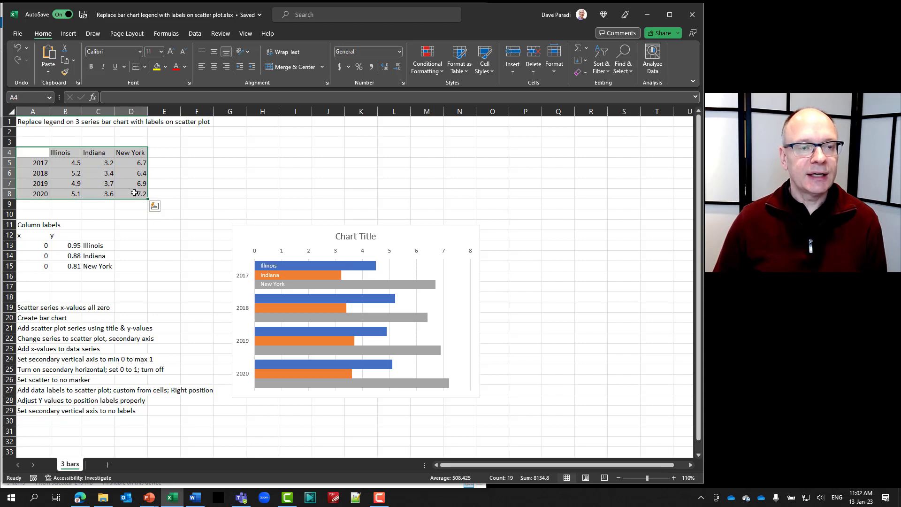
pyautogui.click(70, 35)
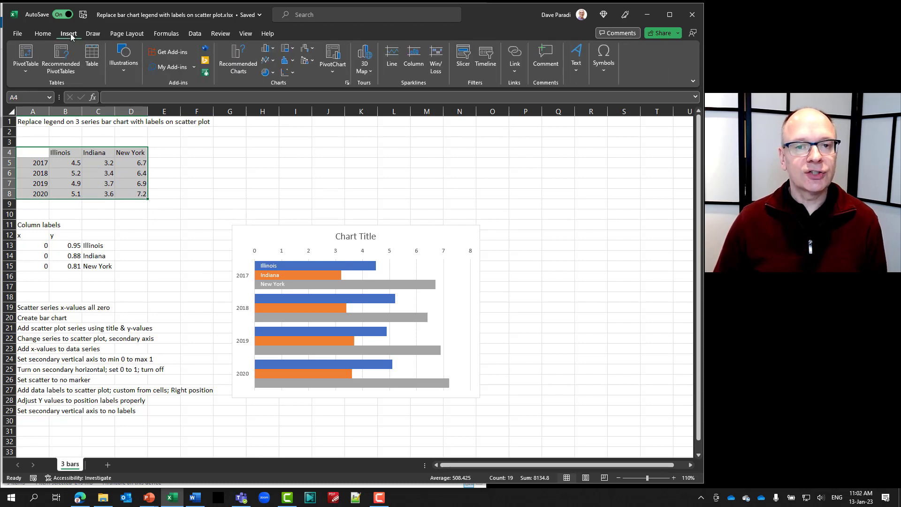
pyautogui.click(273, 50)
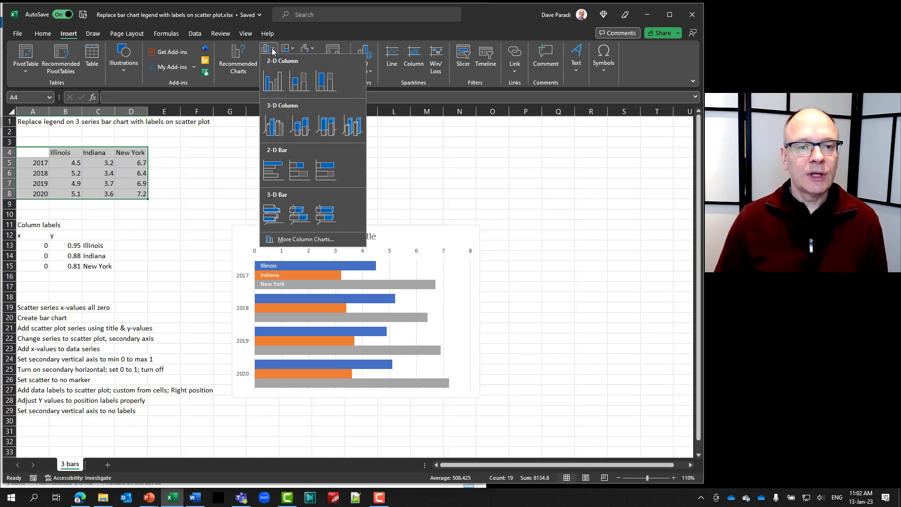
pyautogui.click(275, 169)
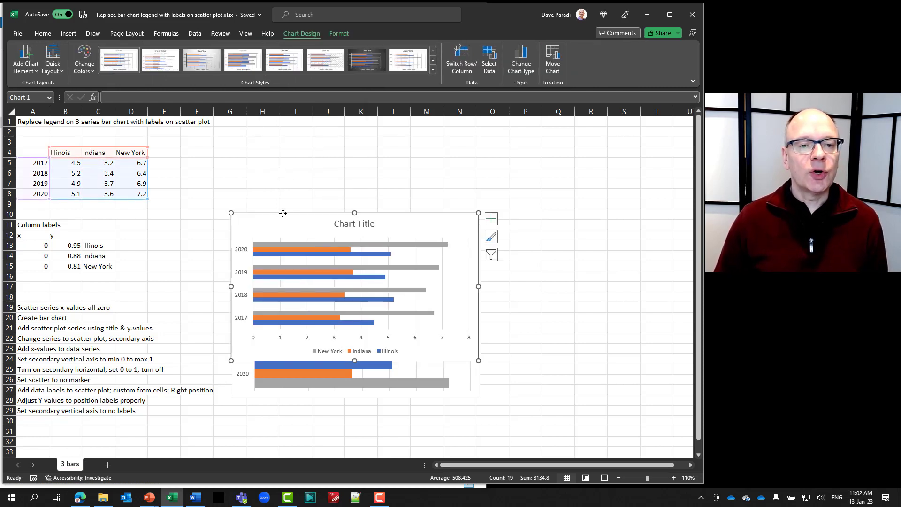
pyautogui.moveTo(283, 213); pyautogui.dragTo(279, 196)
pyautogui.moveTo(475, 343); pyautogui.dragTo(518, 410)
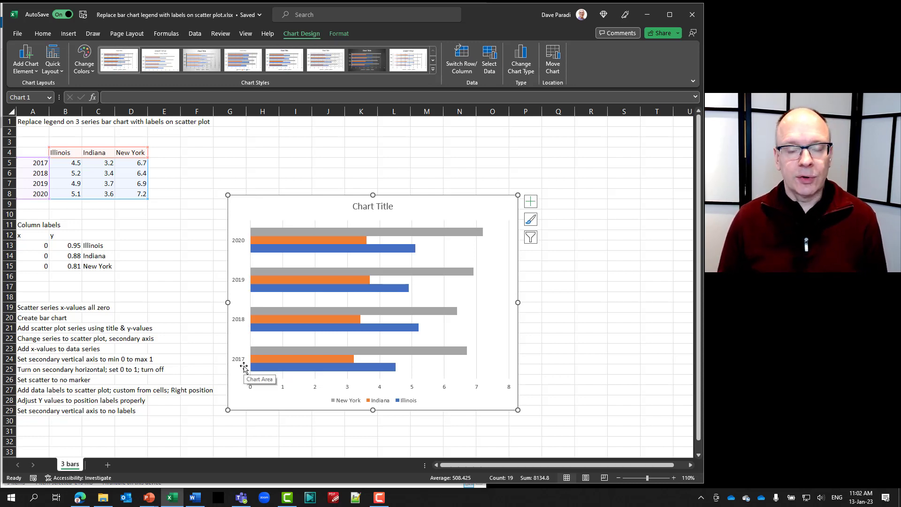
# Step: Turn on Categories in reverse order for the year axis so 2017 sits on top
pyautogui.click(240, 323)
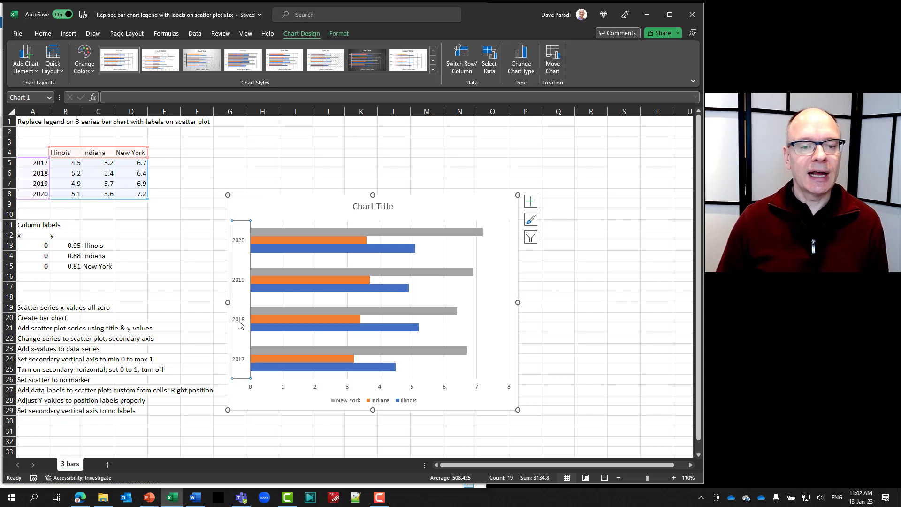
pyautogui.hotkey('ctrl', '1')
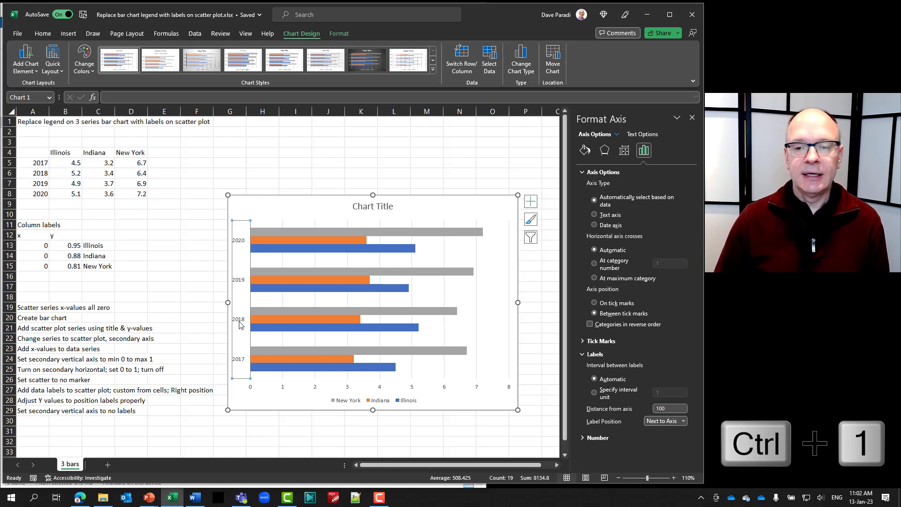
pyautogui.click(590, 325)
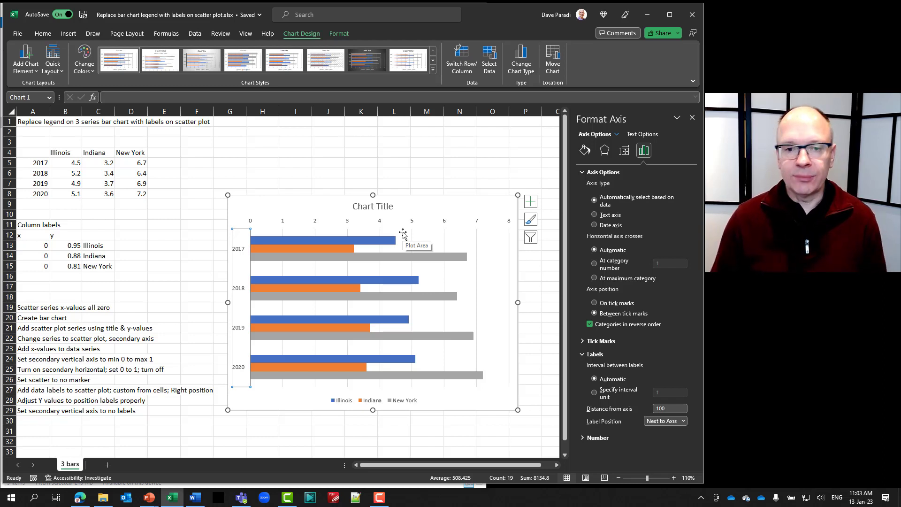
# Step: Add a series named from A11 (Column labels) with values B13:B15 through Select Data
pyautogui.click(488, 69)
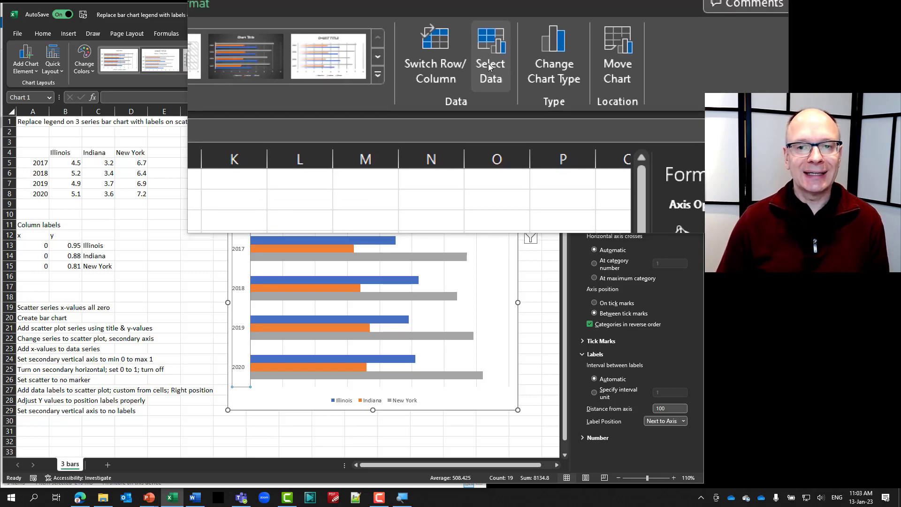
pyautogui.click(488, 66)
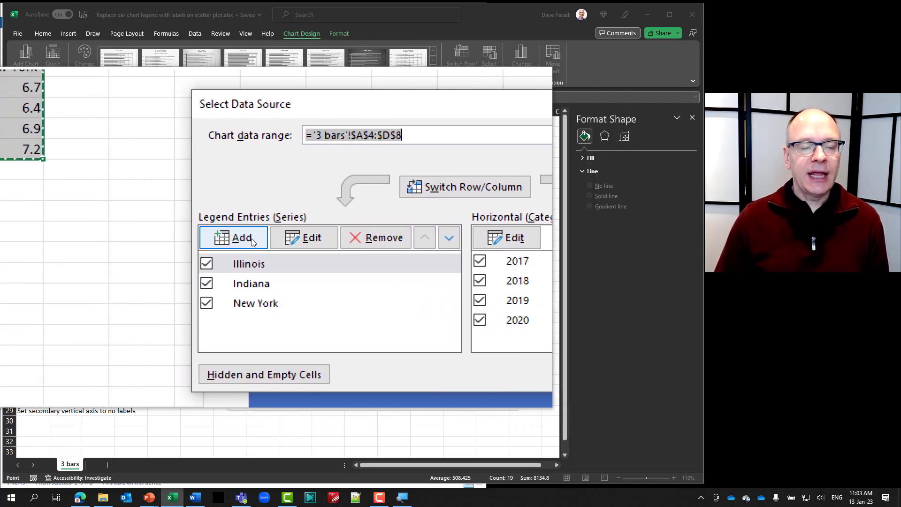
pyautogui.click(252, 238)
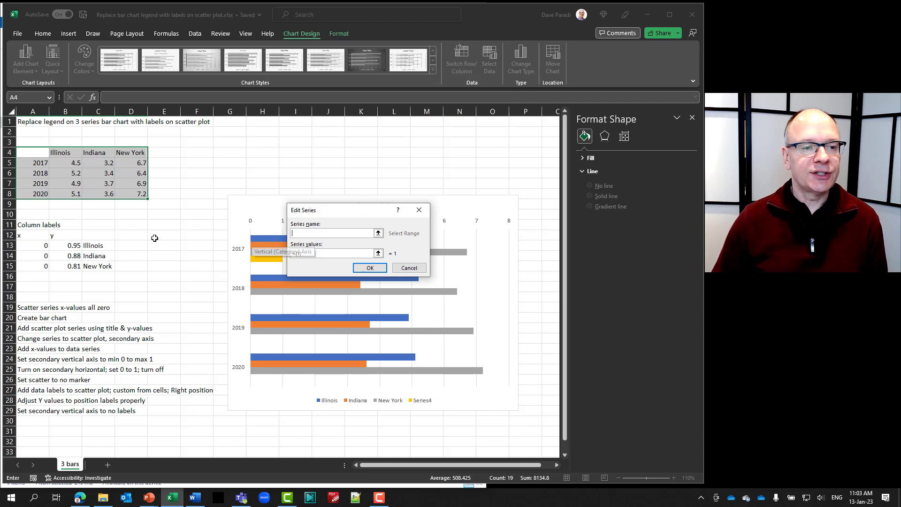
pyautogui.click(32, 225)
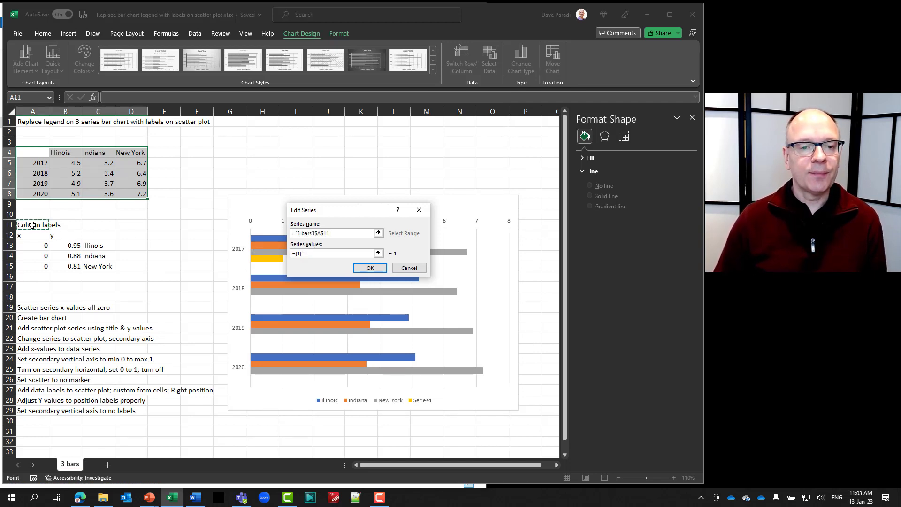
pyautogui.moveTo(311, 254); pyautogui.dragTo(288, 254)
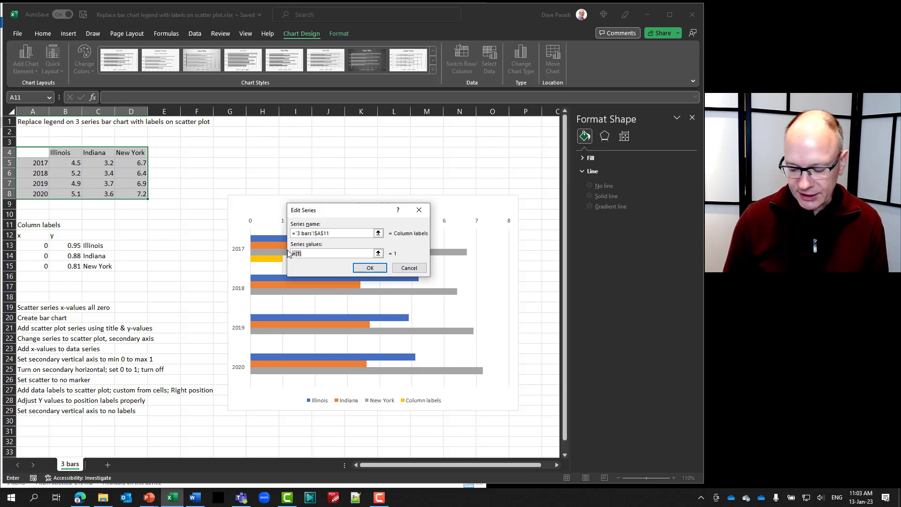
pyautogui.press('BackSpace')
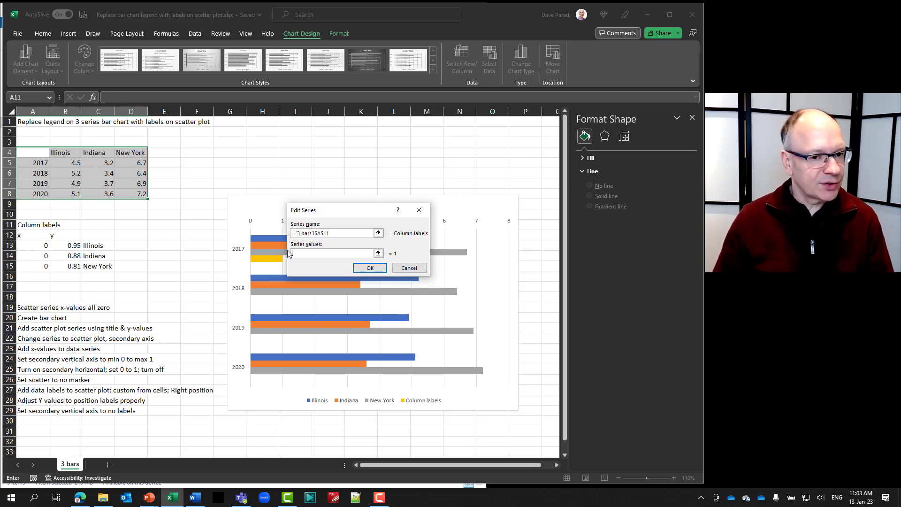
pyautogui.moveTo(70, 247); pyautogui.dragTo(71, 267)
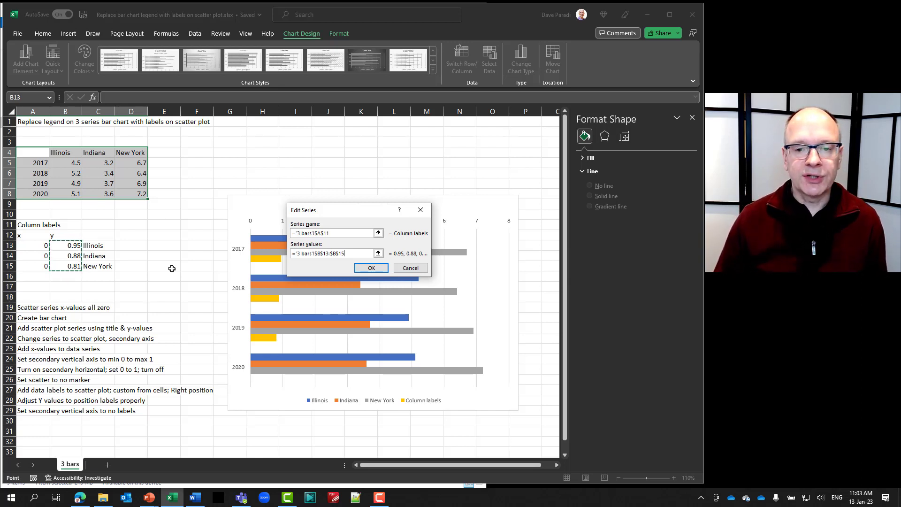
pyautogui.click(370, 268)
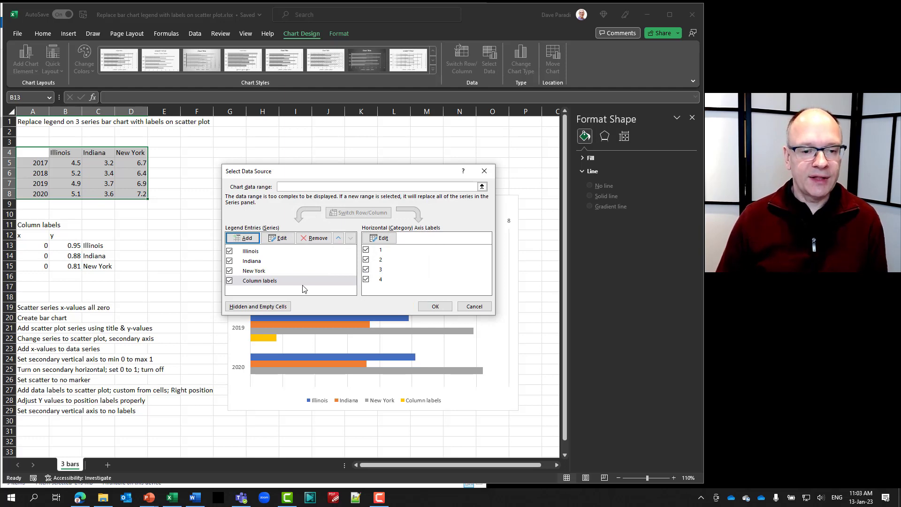
pyautogui.click(433, 306)
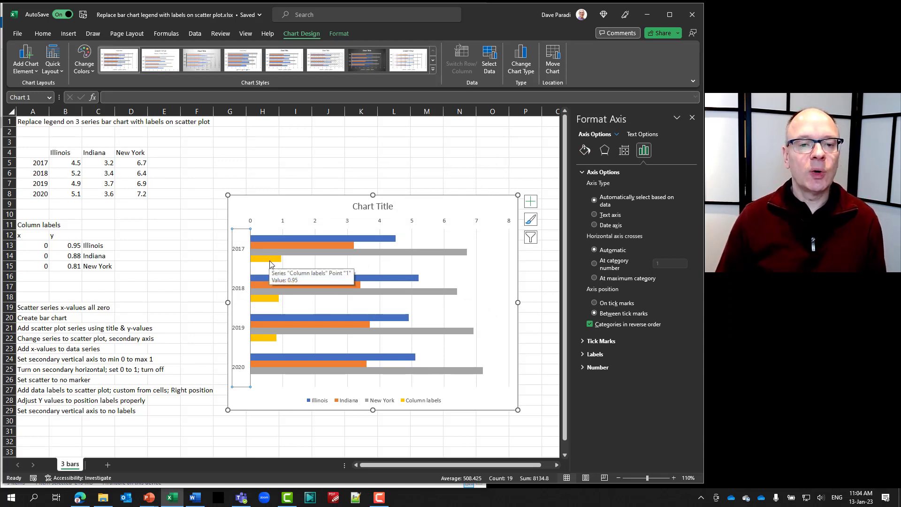
# Step: In the Combo chart type, make Column labels a Scatter series on the secondary axis
pyautogui.rightClick(268, 261)
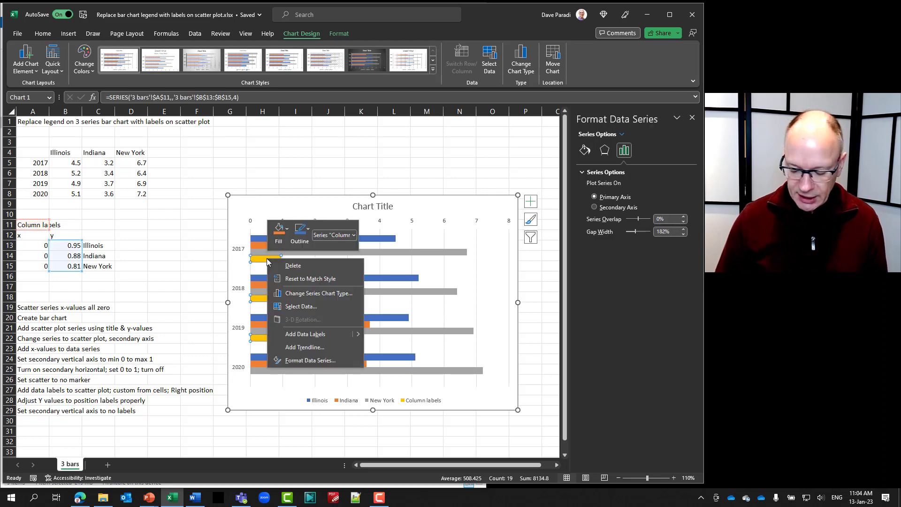
pyautogui.press('super+plus')
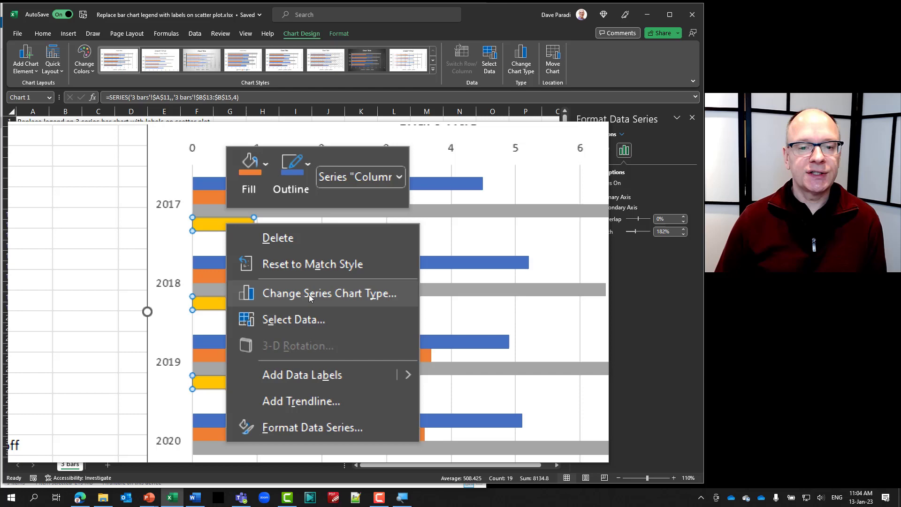
pyautogui.click(310, 294)
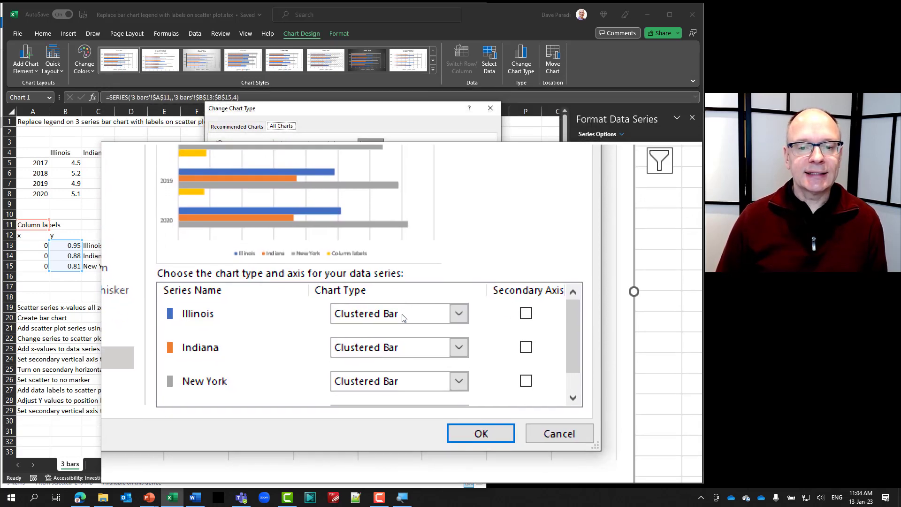
pyautogui.scroll(-1, 401, 317)
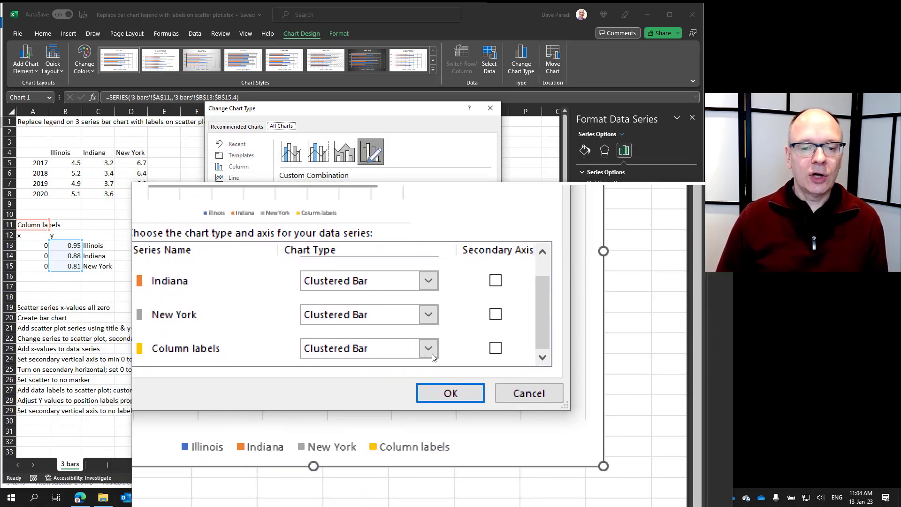
pyautogui.click(430, 355)
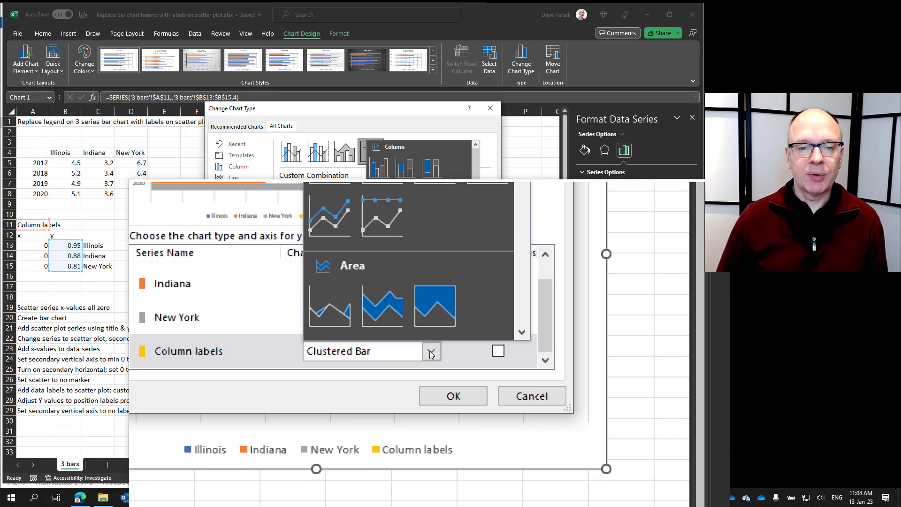
pyautogui.scroll(-3, 420, 269)
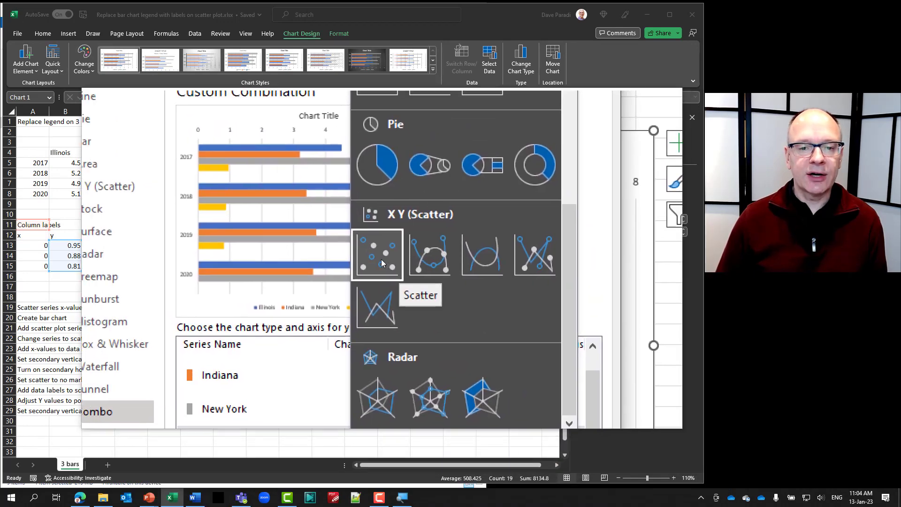
pyautogui.click(385, 264)
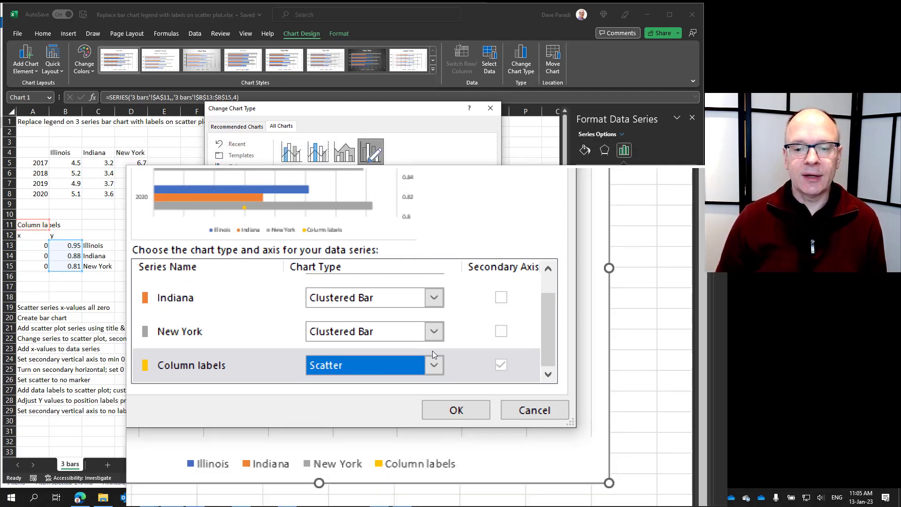
pyautogui.click(443, 374)
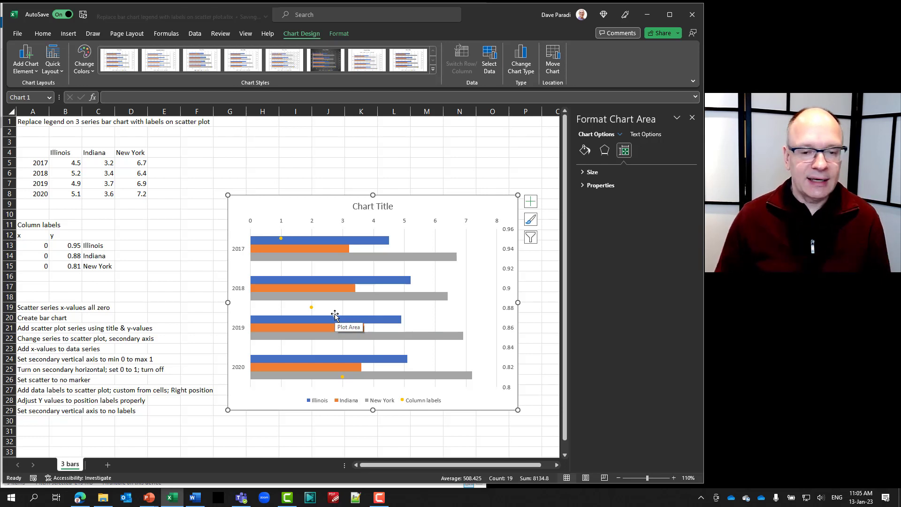
# Step: Edit the Column labels series to use A13:A15 as its X values
pyautogui.click(490, 61)
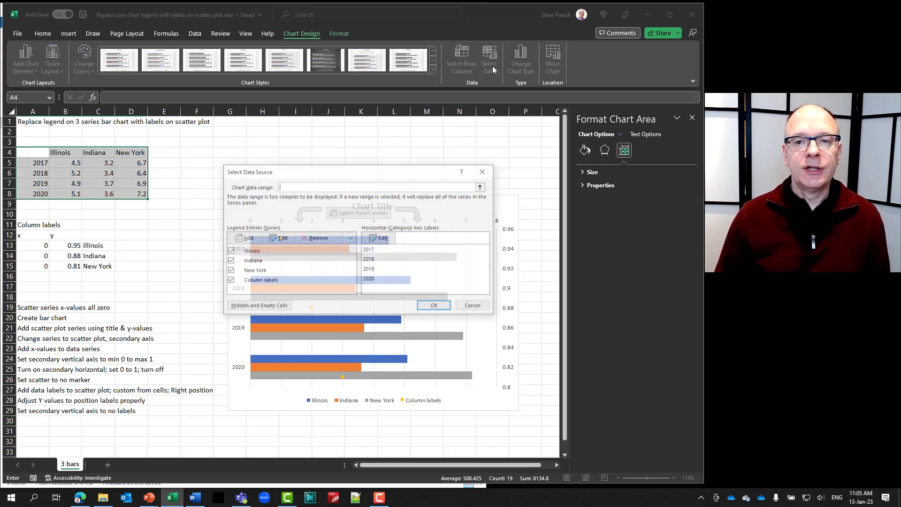
pyautogui.click(255, 282)
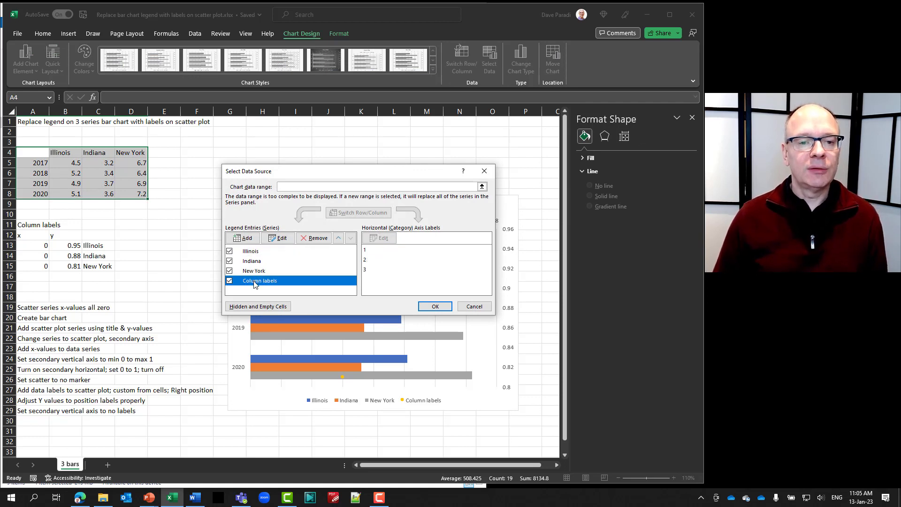
pyautogui.click(280, 239)
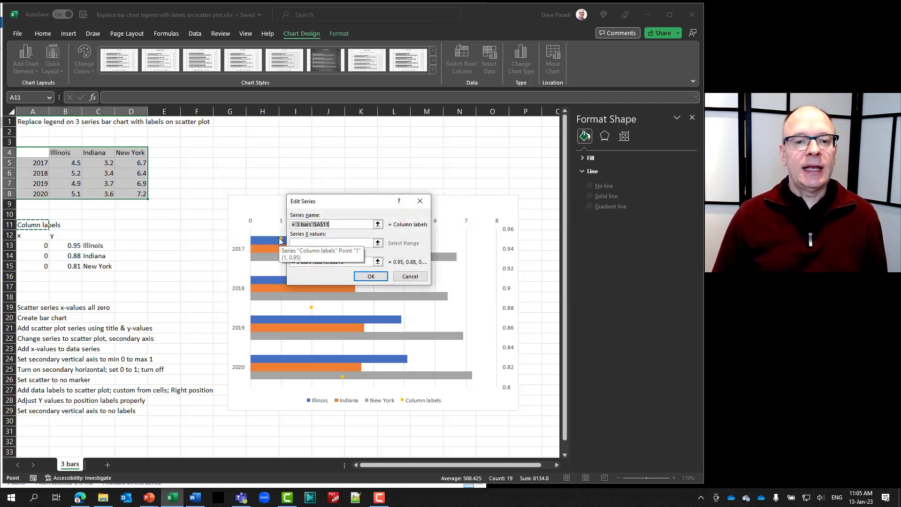
pyautogui.click(310, 243)
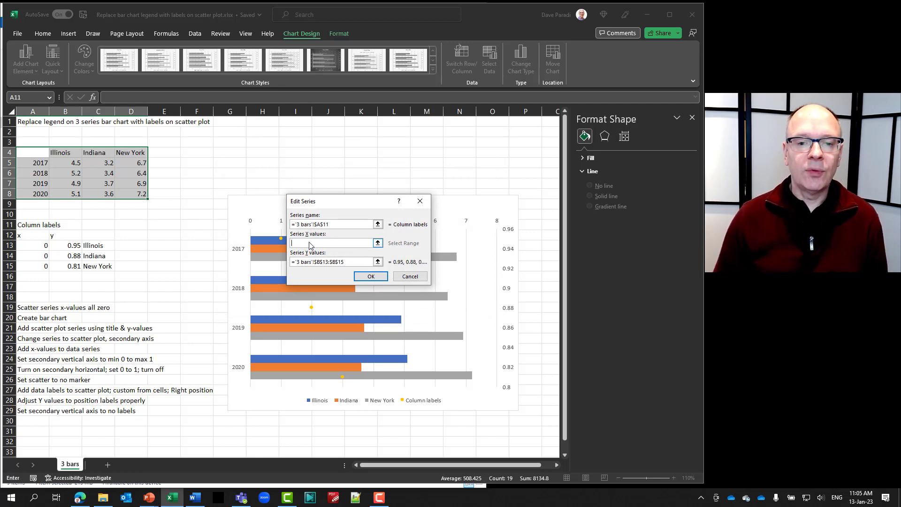
pyautogui.moveTo(40, 246); pyautogui.dragTo(41, 266)
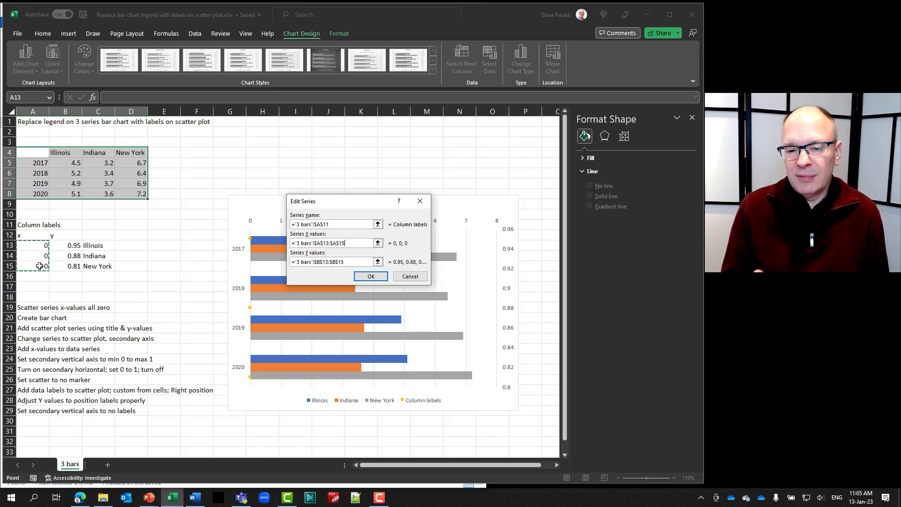
pyautogui.click(371, 276)
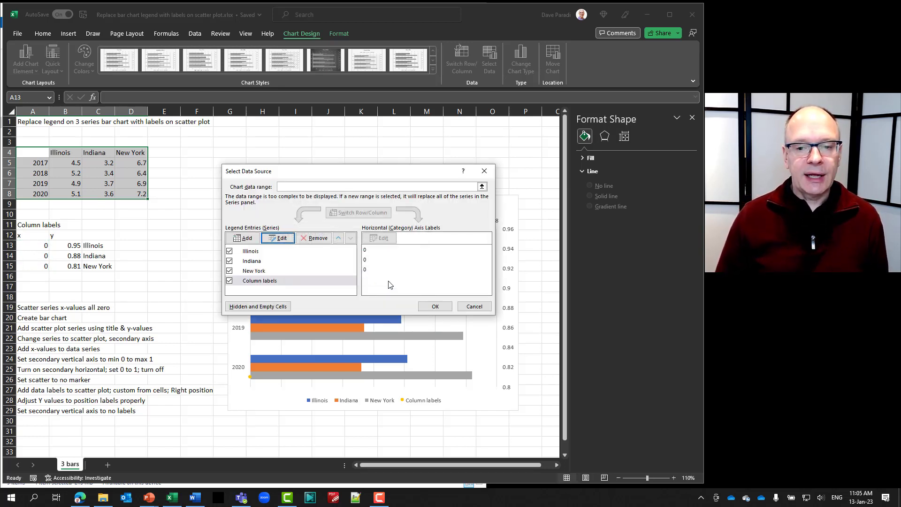
pyautogui.click(425, 306)
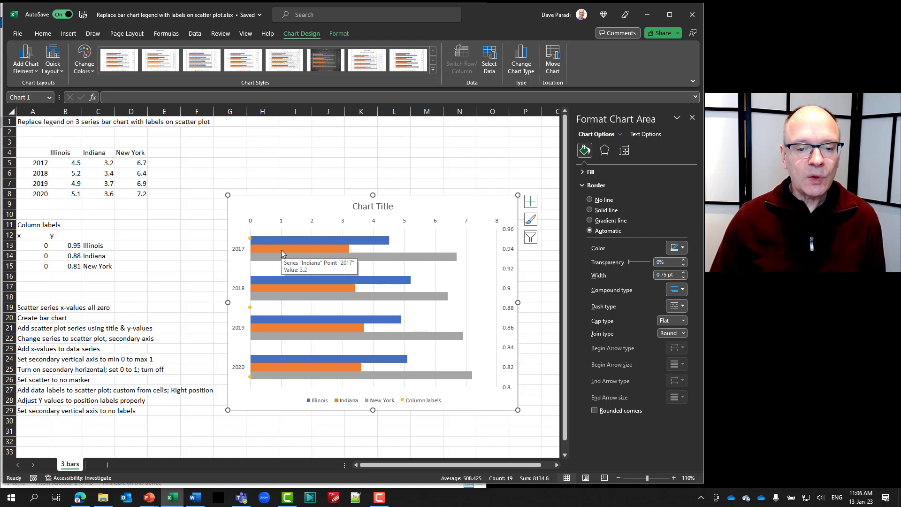
# Step: Set the secondary vertical axis bounds to Minimum 0 and Maximum 1
pyautogui.click(511, 252)
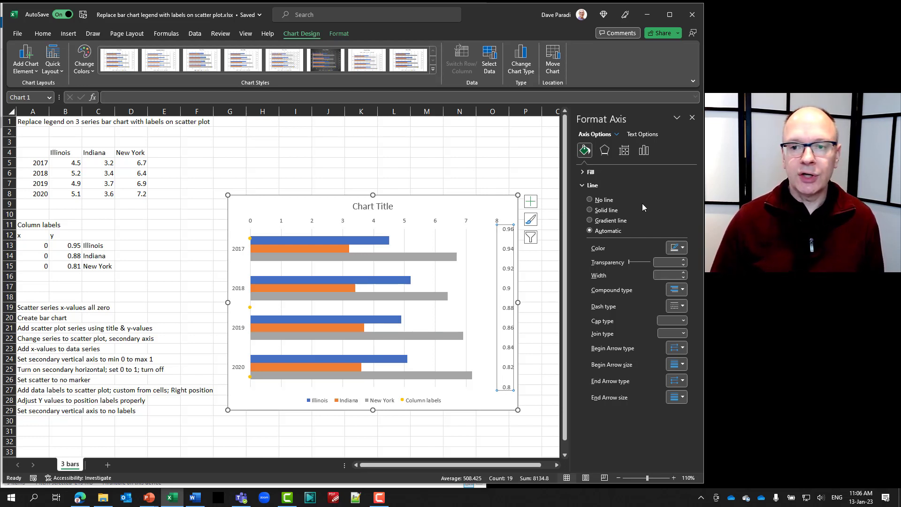
pyautogui.click(643, 151)
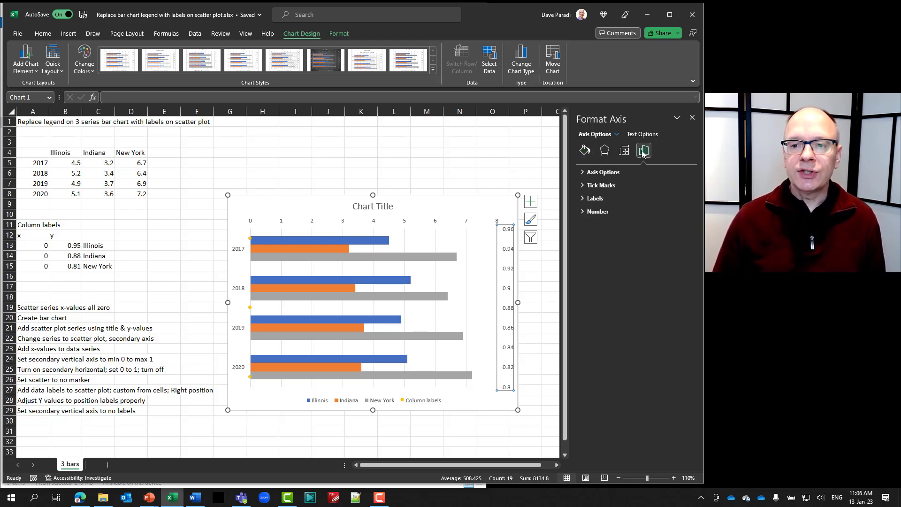
pyautogui.click(603, 172)
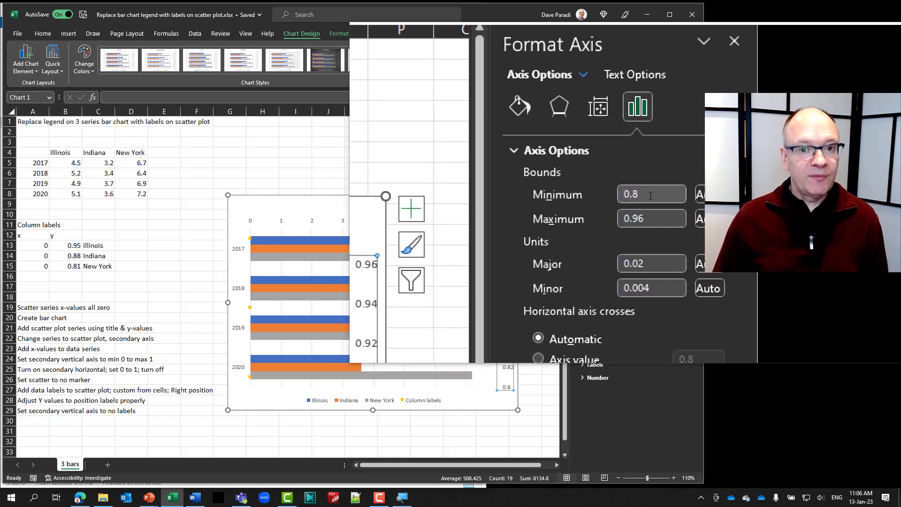
pyautogui.click(650, 195)
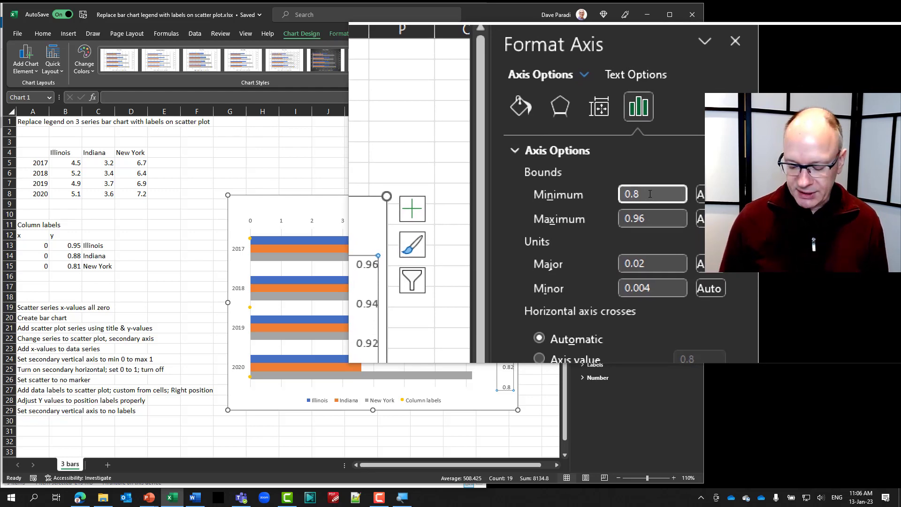
pyautogui.press('BackSpace')
pyautogui.press('BackSpace')
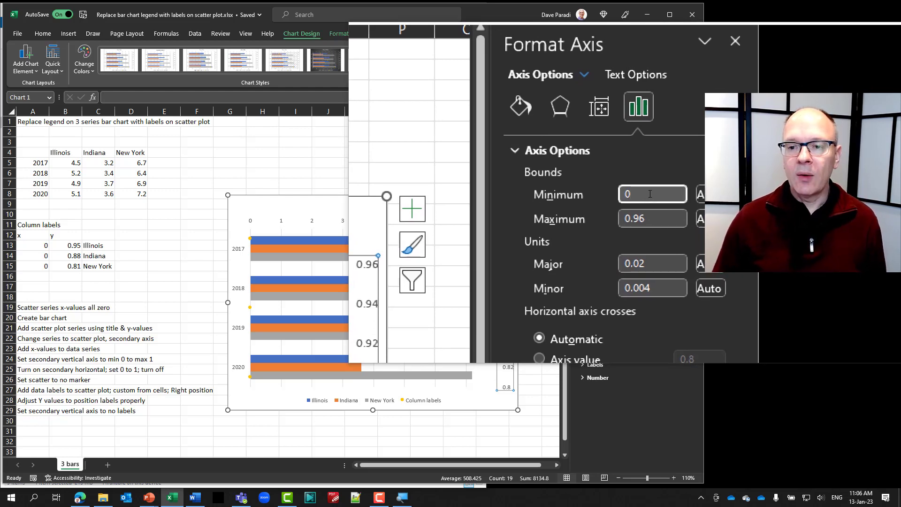
pyautogui.click(653, 217)
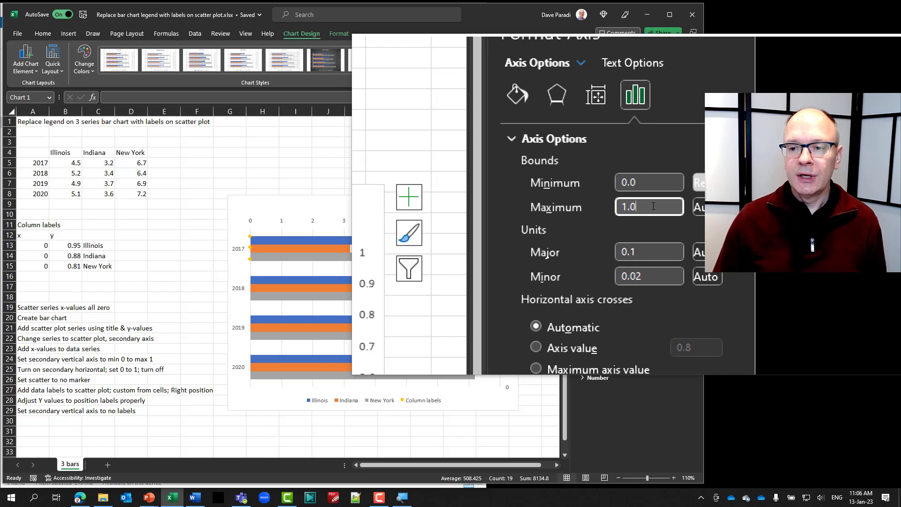
pyautogui.press('BackSpace')
pyautogui.press('BackSpace')
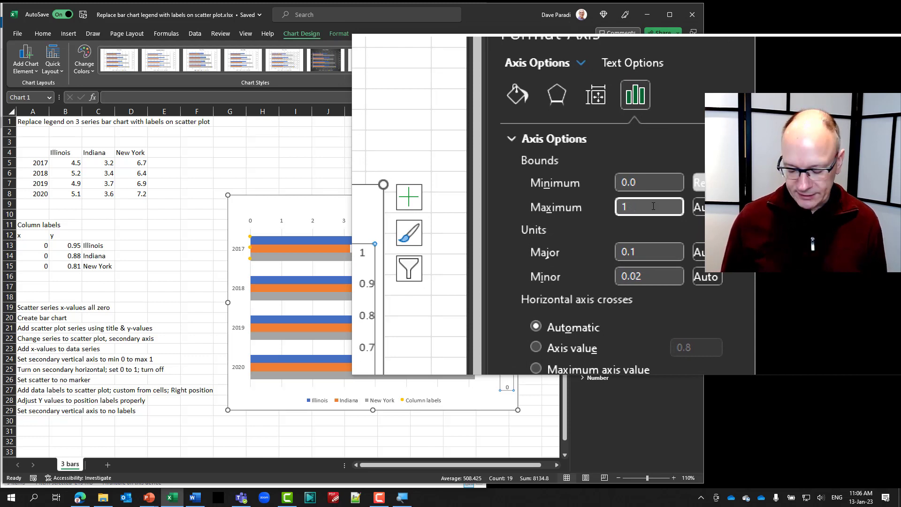
pyautogui.press('Return')
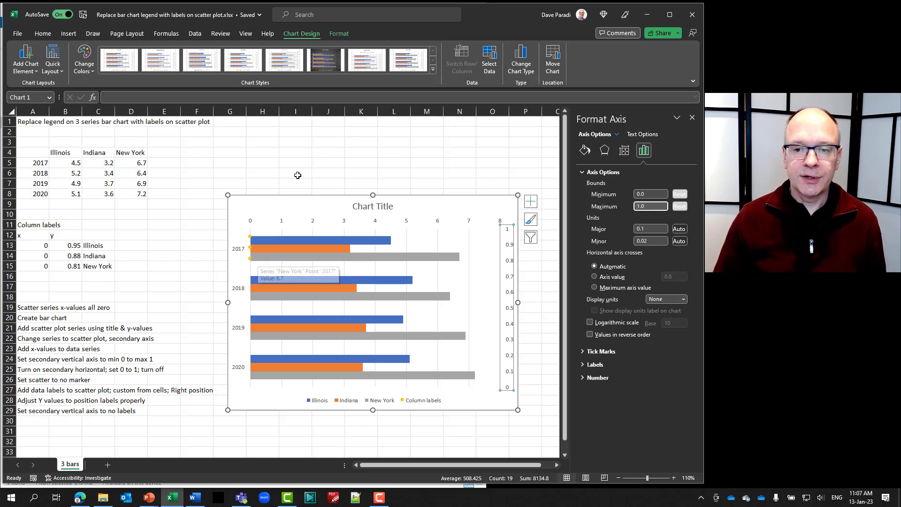
# Step: Show the secondary horizontal axis and set its bounds to Minimum 0 and Maximum 1
pyautogui.click(531, 202)
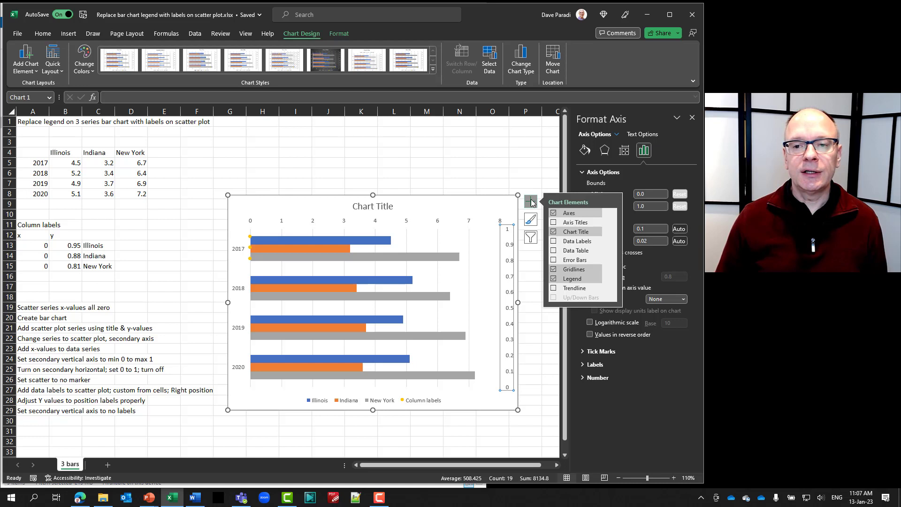
pyautogui.click(614, 214)
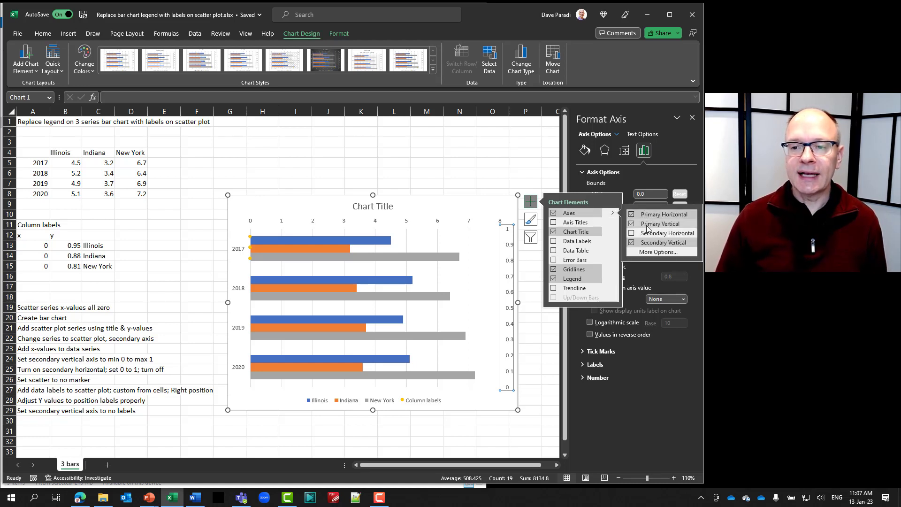
pyautogui.click(632, 234)
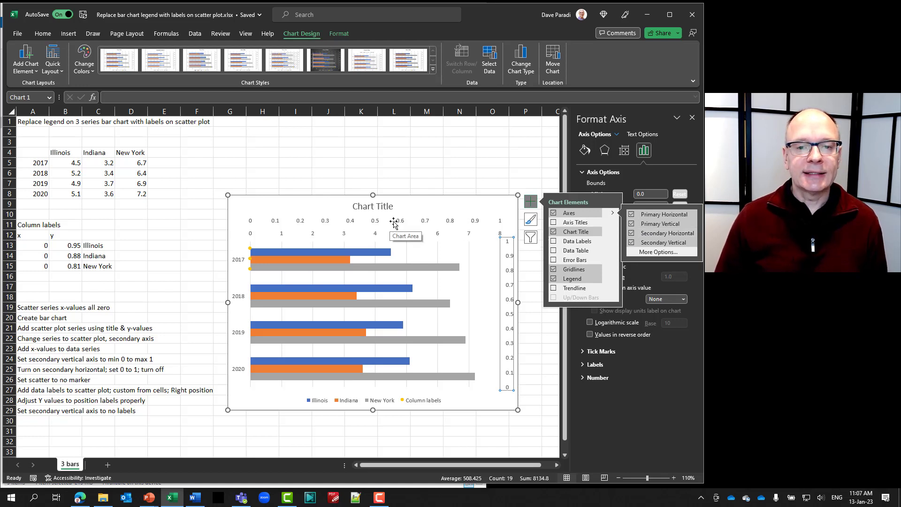
pyautogui.click(419, 222)
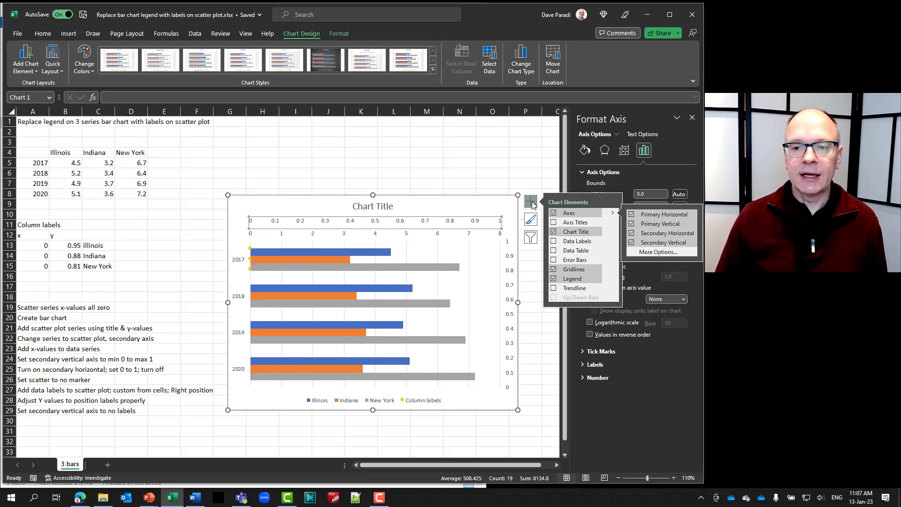
pyautogui.click(419, 223)
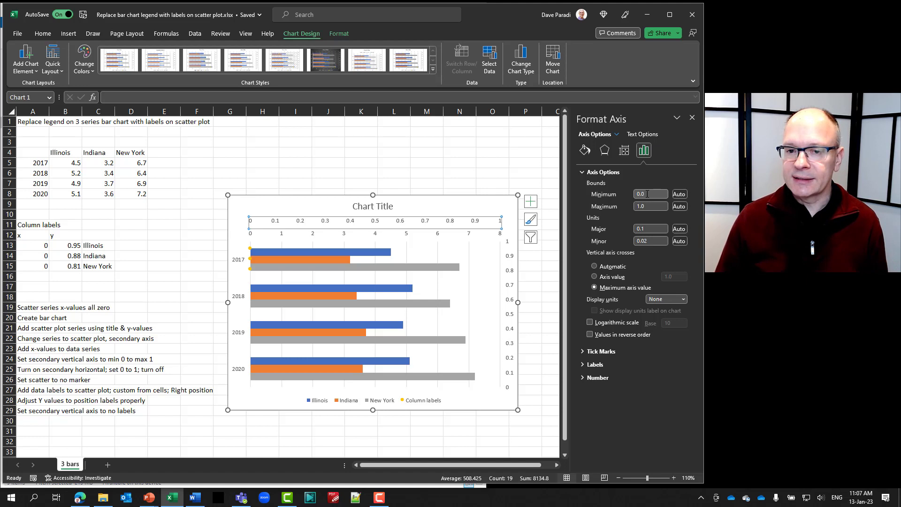
pyautogui.click(647, 194)
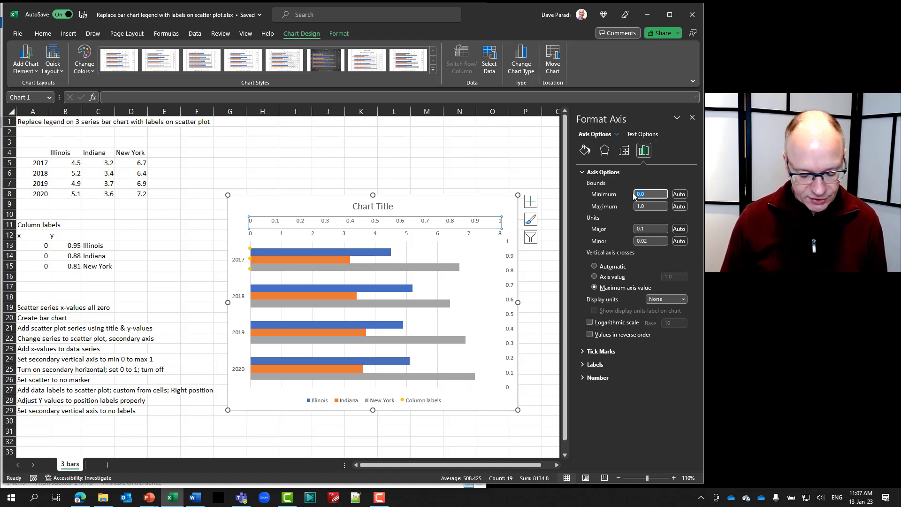
pyautogui.write('0')
pyautogui.click(653, 206)
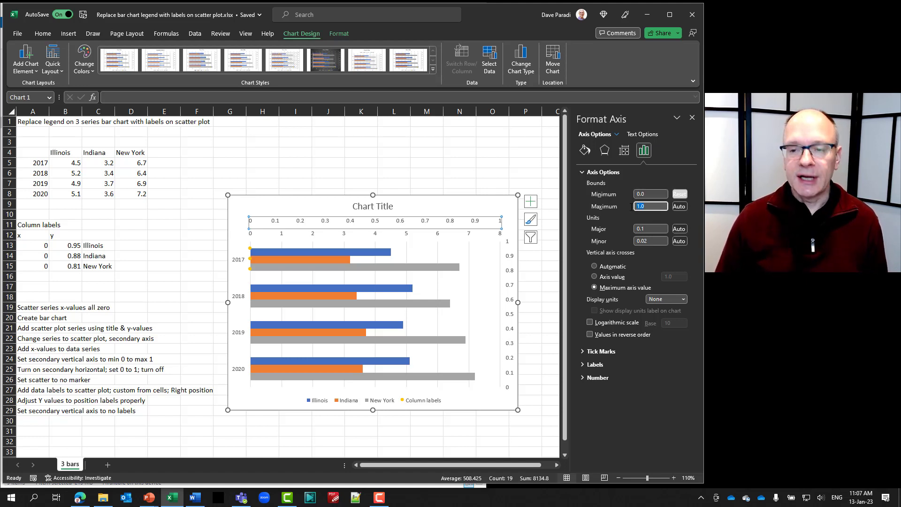
pyautogui.write('1')
pyautogui.press('Return')
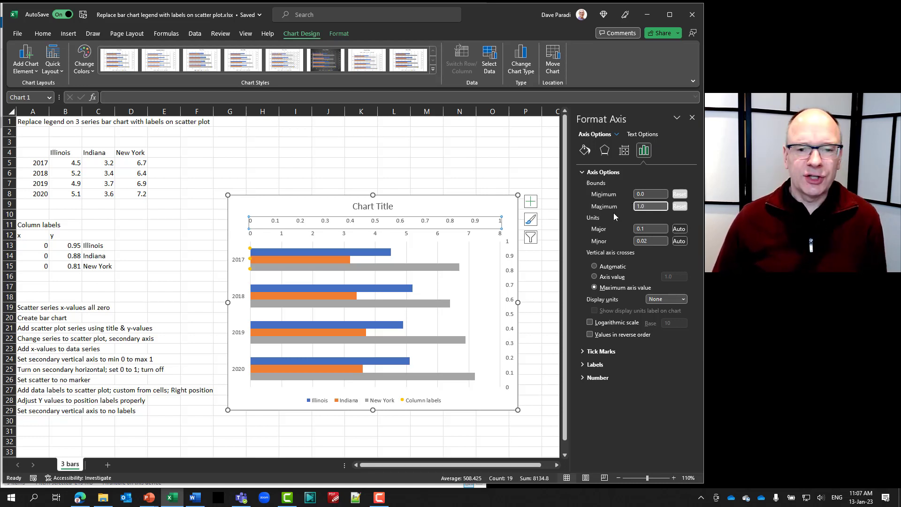
# Step: Hide the secondary horizontal axis again via the Chart Elements Axes options
pyautogui.click(531, 202)
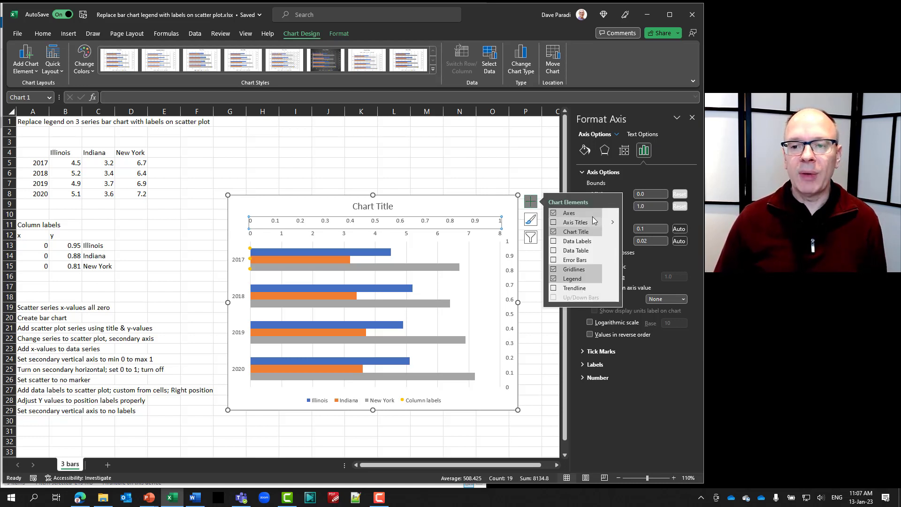
pyautogui.click(613, 212)
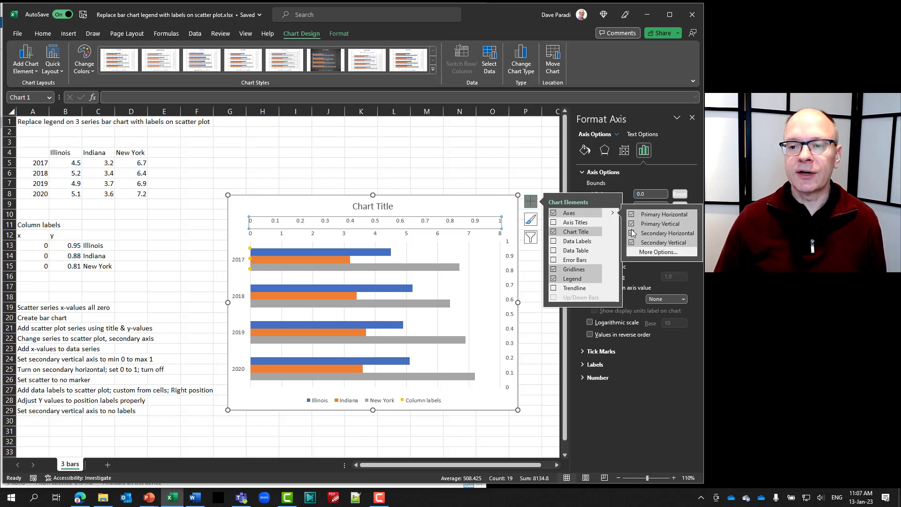
pyautogui.click(632, 233)
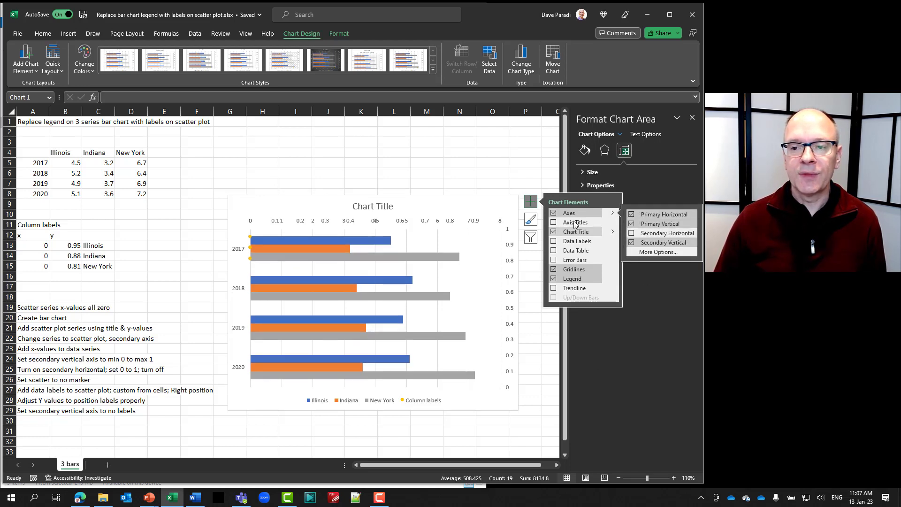
pyautogui.click(531, 202)
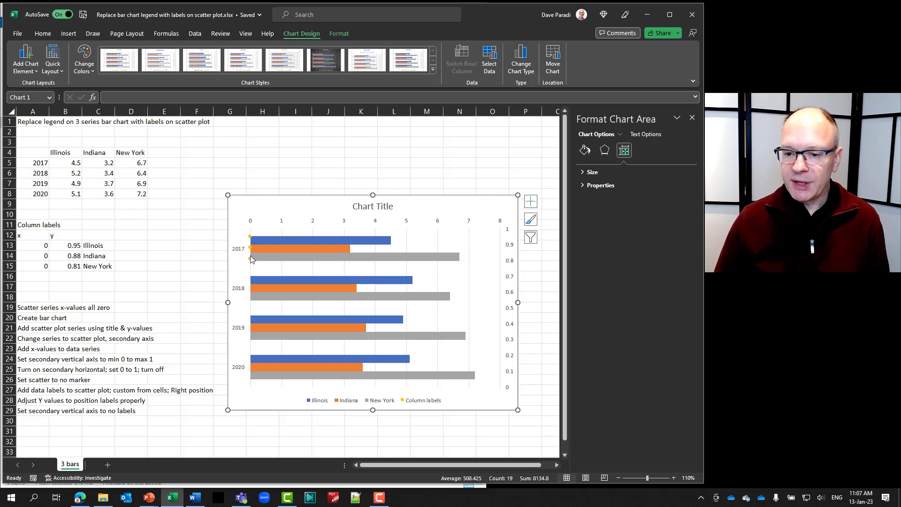
# Step: Uncheck Legend in the Chart Elements list so the chart shows no legend
pyautogui.click(529, 207)
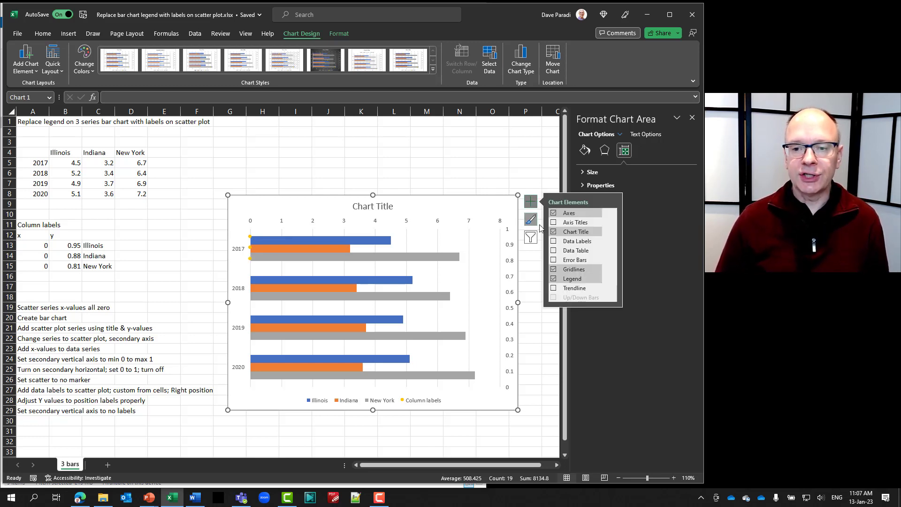
pyautogui.click(553, 279)
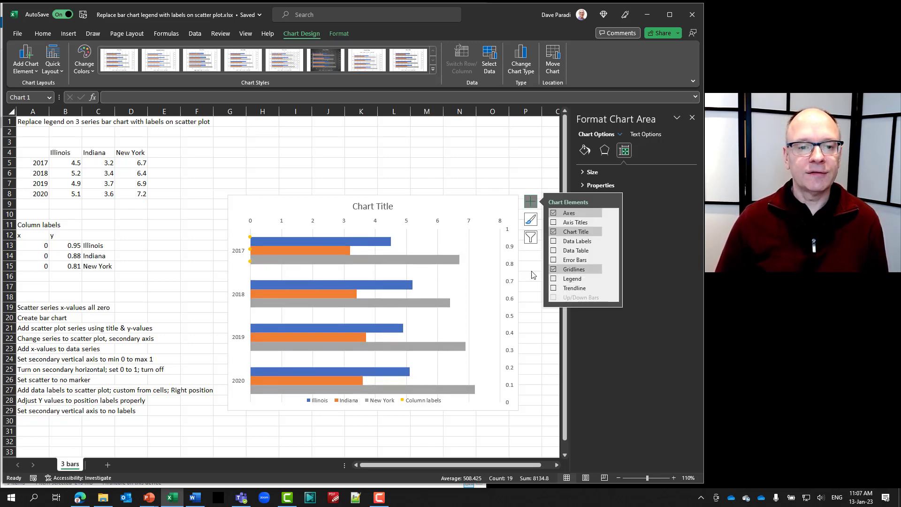
pyautogui.click(532, 203)
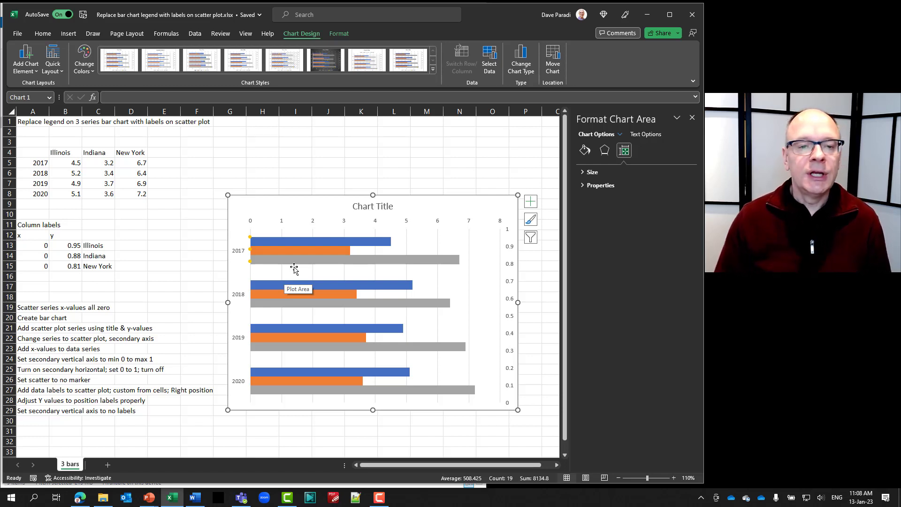
# Step: Set the marker of the Column labels scatter series to None
pyautogui.click(250, 263)
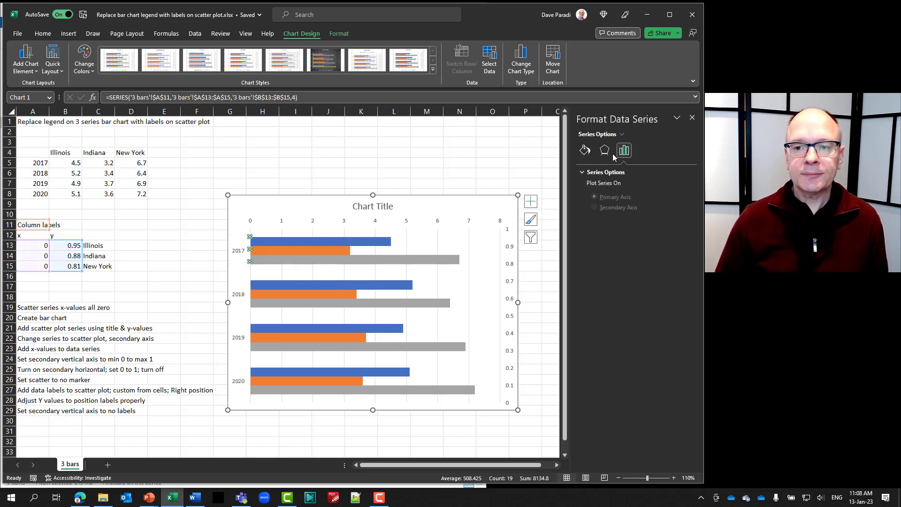
pyautogui.click(585, 151)
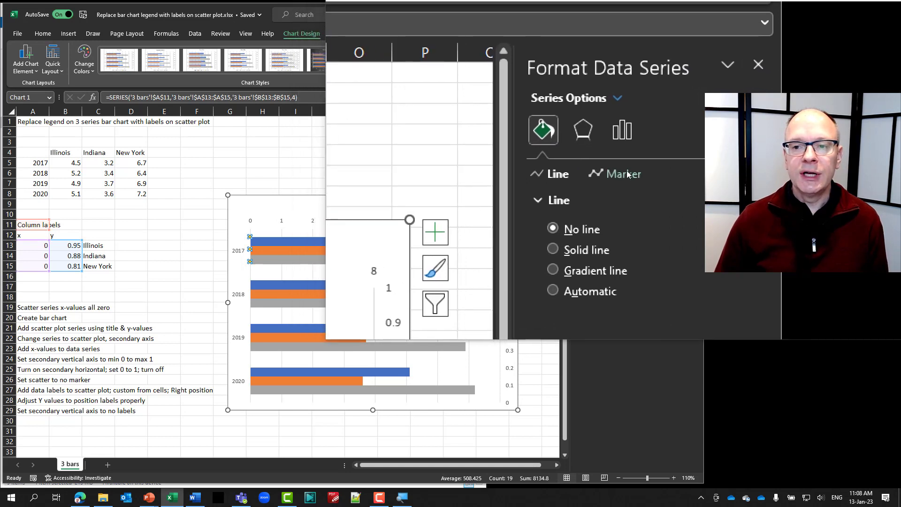
pyautogui.click(627, 172)
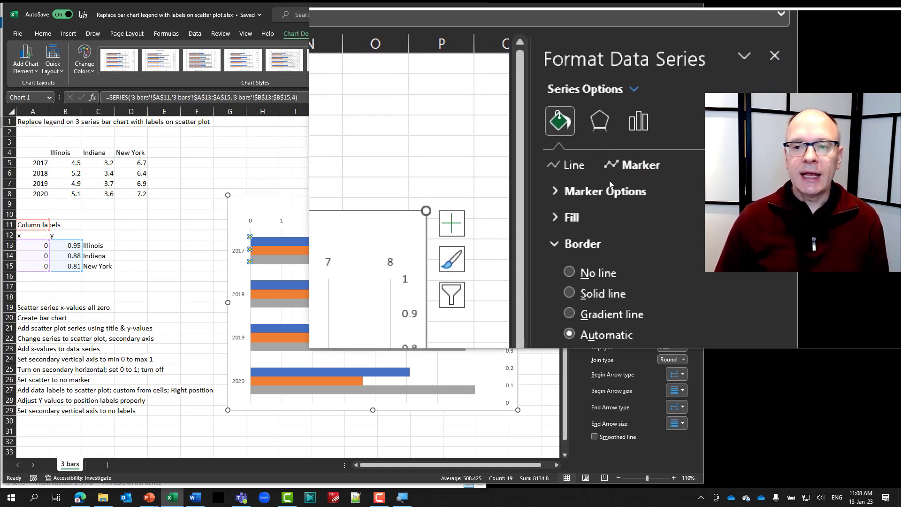
pyautogui.click(611, 186)
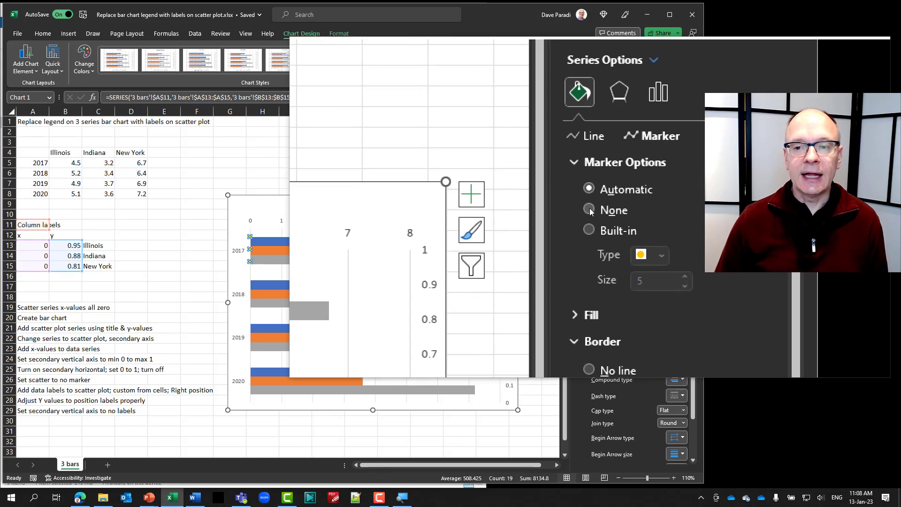
pyautogui.click(590, 211)
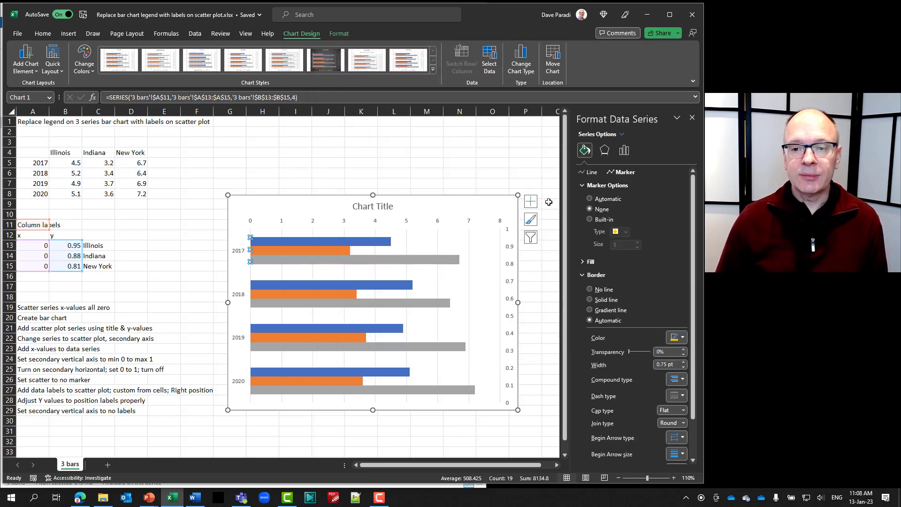
# Step: Add data labels to the Column labels scatter points and open their Label Options settings
pyautogui.click(532, 203)
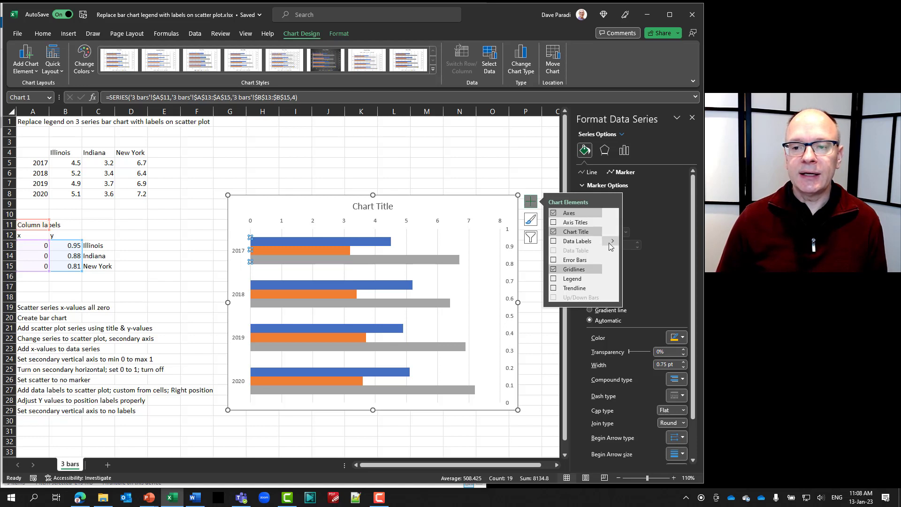
pyautogui.click(611, 242)
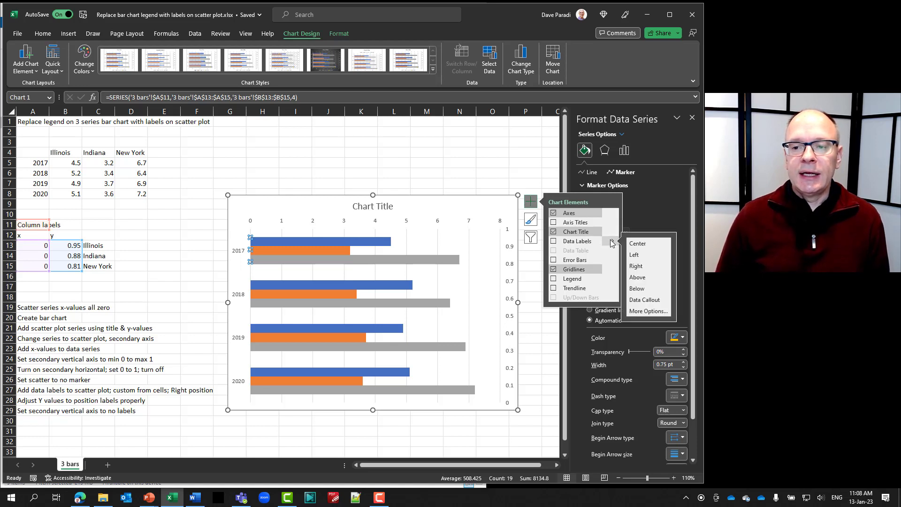
pyautogui.click(640, 312)
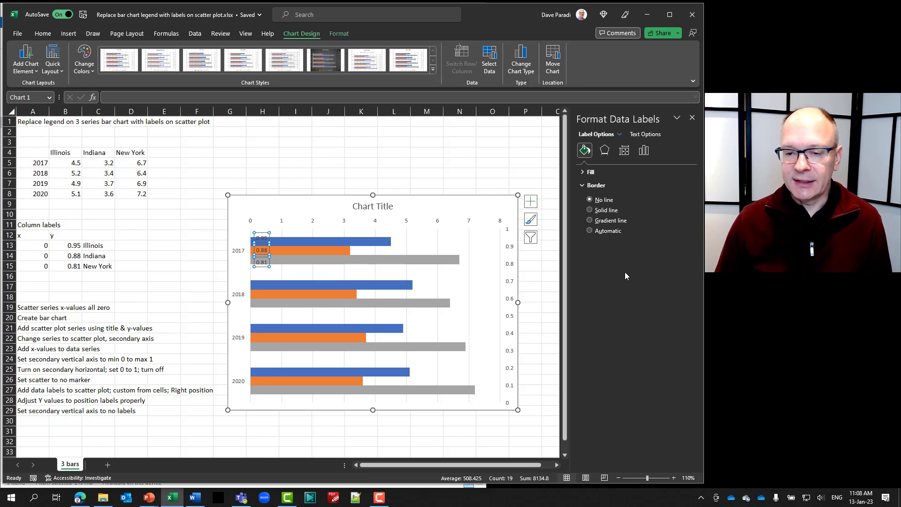
pyautogui.click(643, 152)
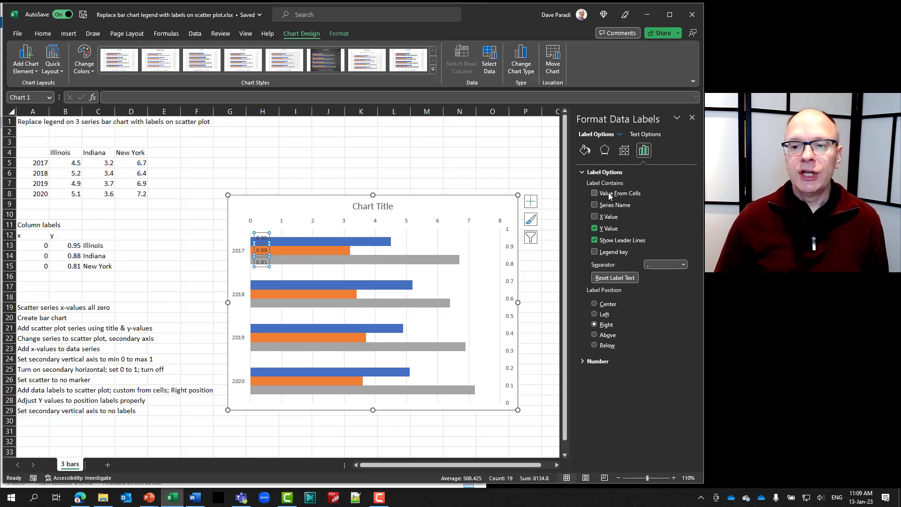
pyautogui.press('super+plus')
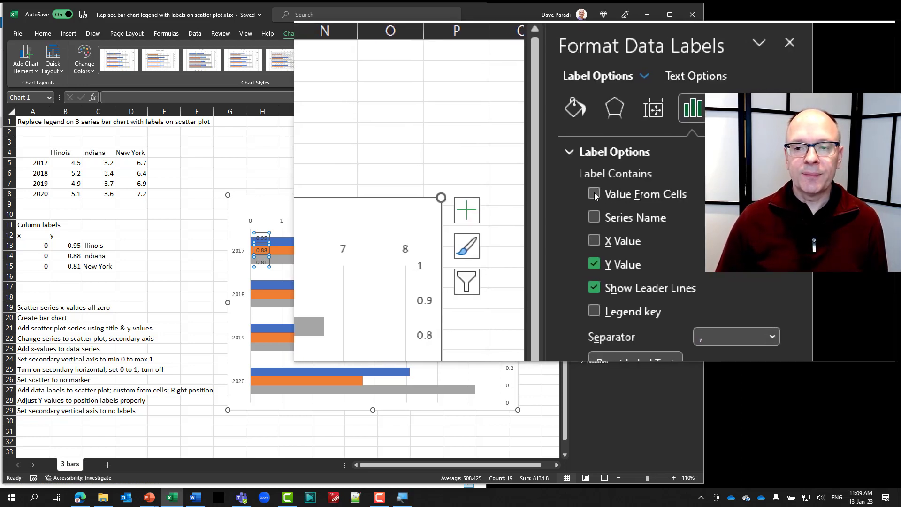
# Step: Label the scatter points with cells C13:C15 (Illinois, Indiana, New York) and remove the Y values
pyautogui.click(595, 196)
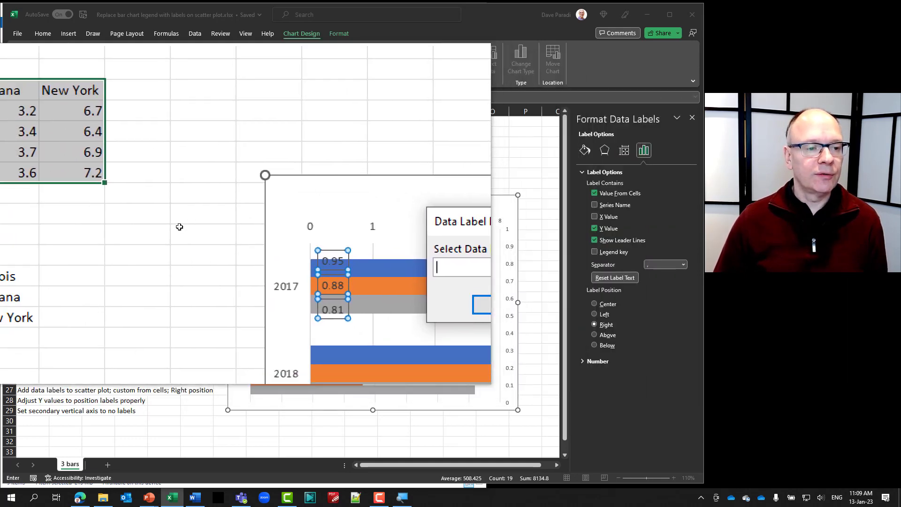
pyautogui.moveTo(90, 224); pyautogui.dragTo(99, 267)
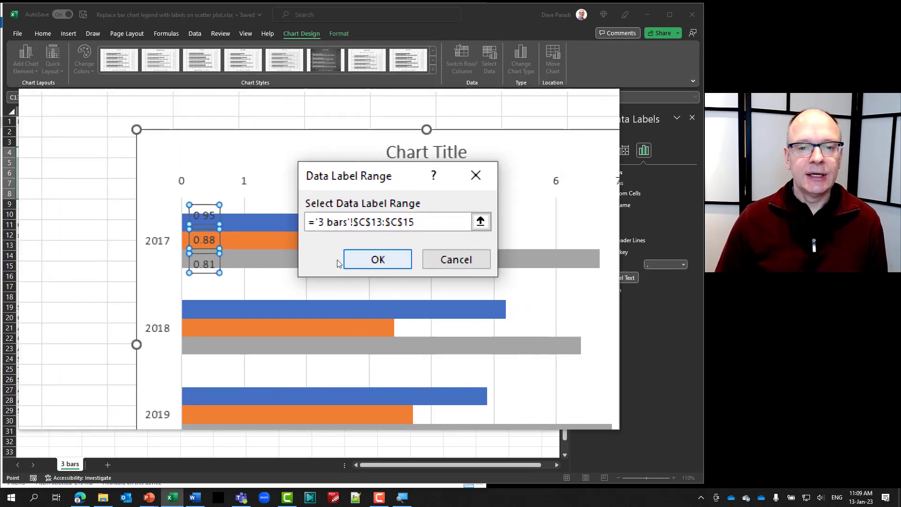
pyautogui.click(342, 262)
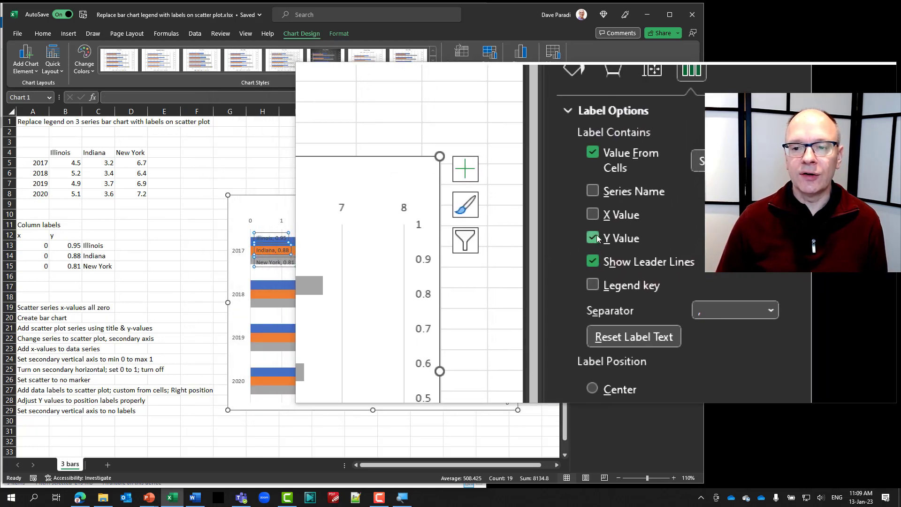
pyautogui.click(594, 237)
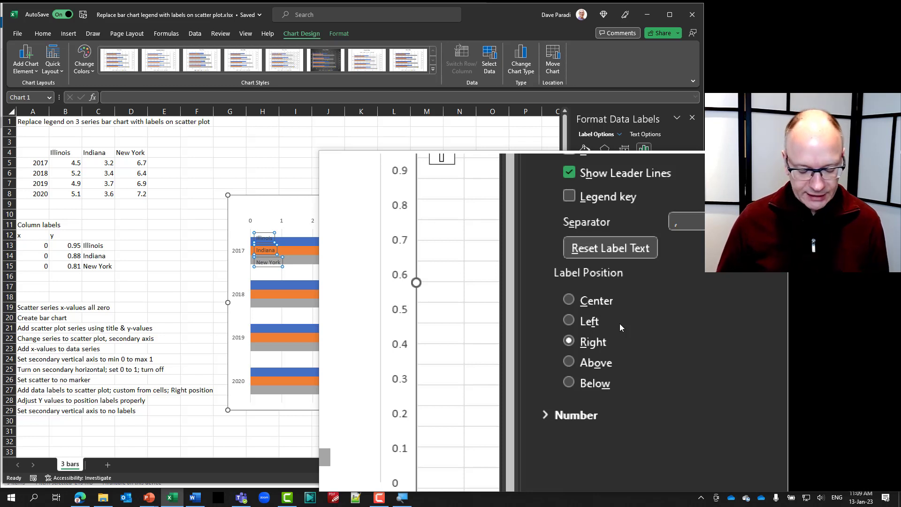
pyautogui.press('super+Escape')
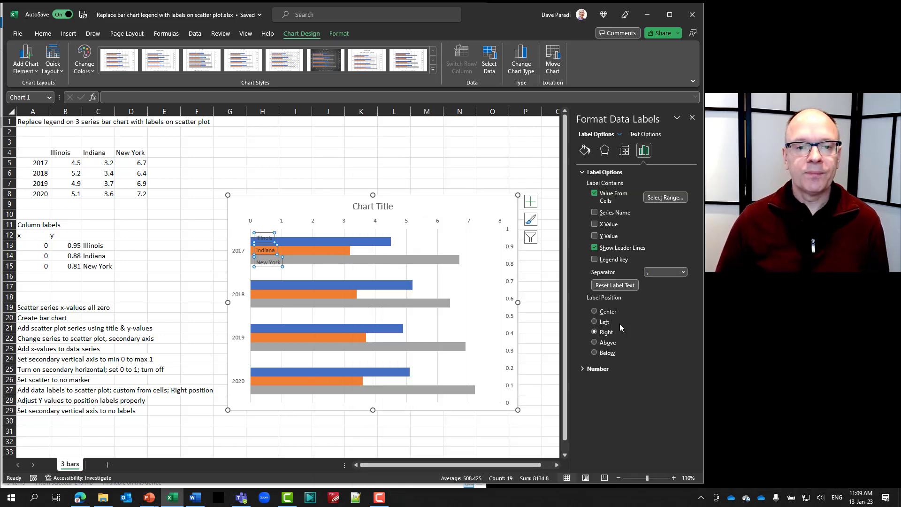
# Step: Set the gap width of the Illinois bar series to 50%
pyautogui.click(369, 244)
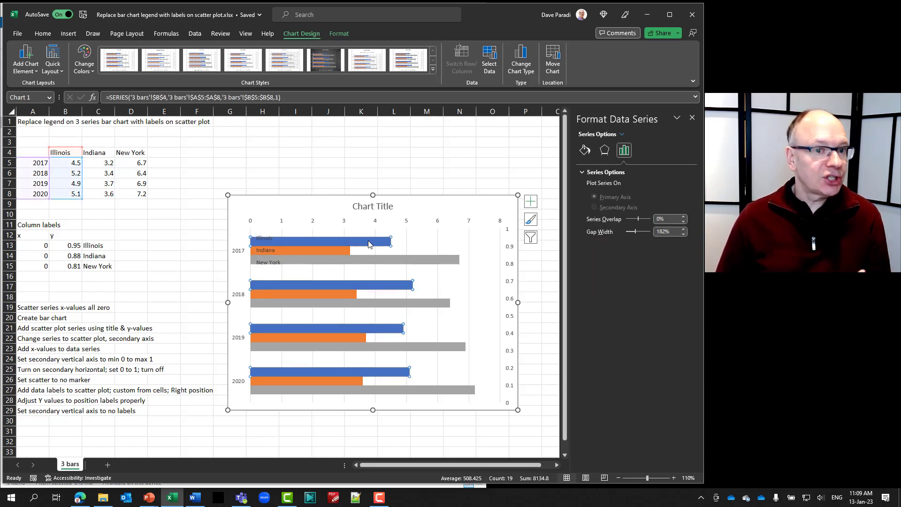
pyautogui.click(667, 231)
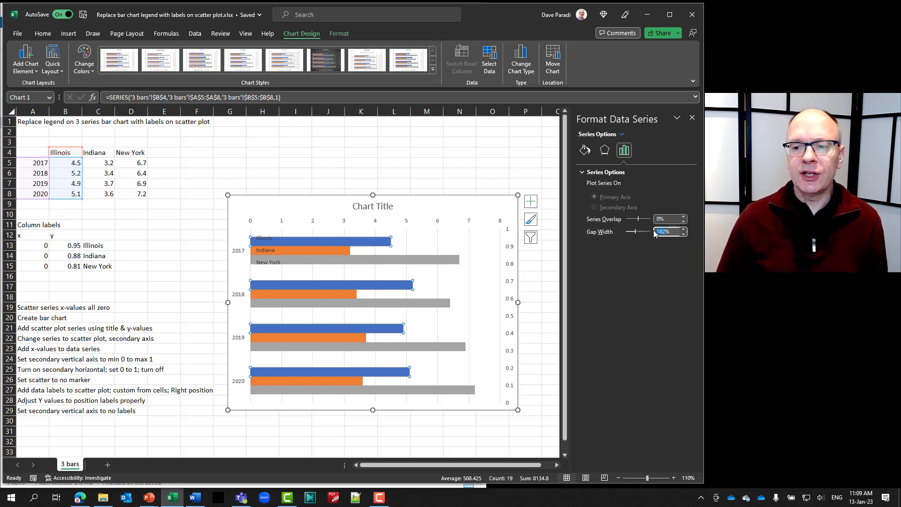
pyautogui.write('50')
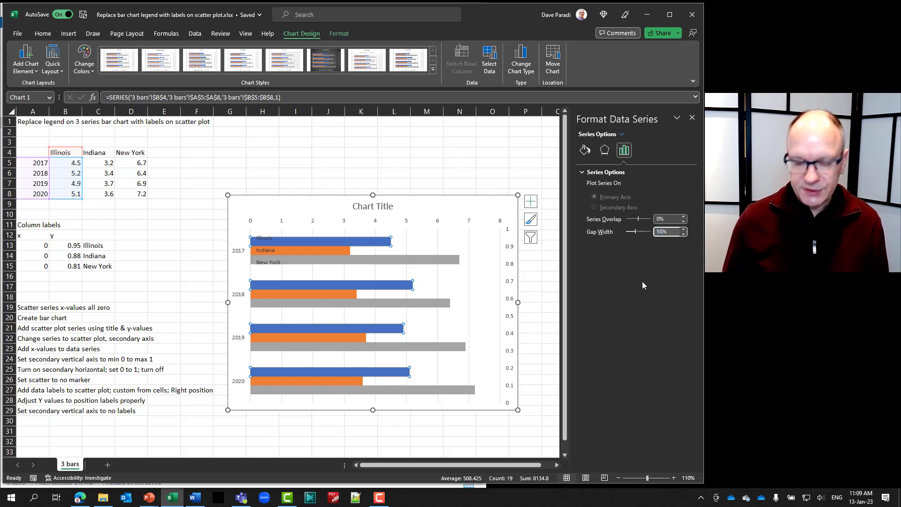
pyautogui.press('Return')
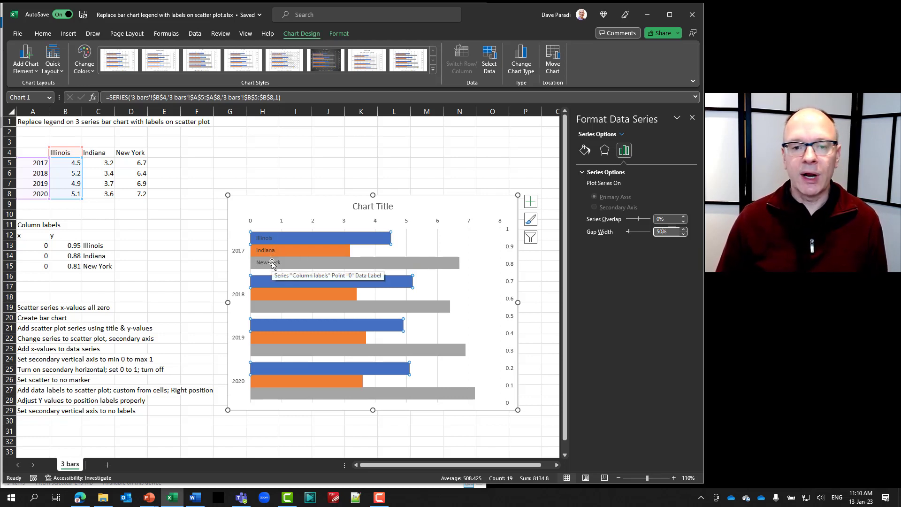
# Step: Make the Illinois, Indiana and New York labels white and bold
pyautogui.click(263, 240)
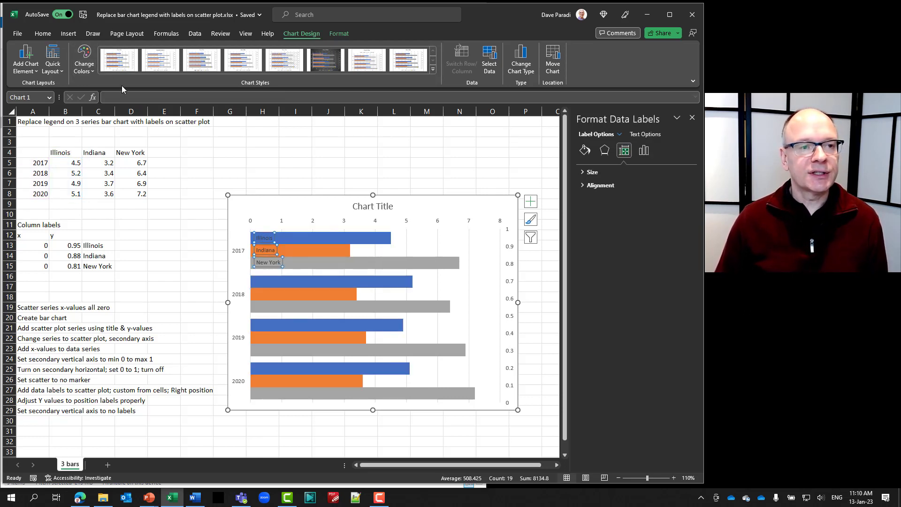
pyautogui.click(44, 33)
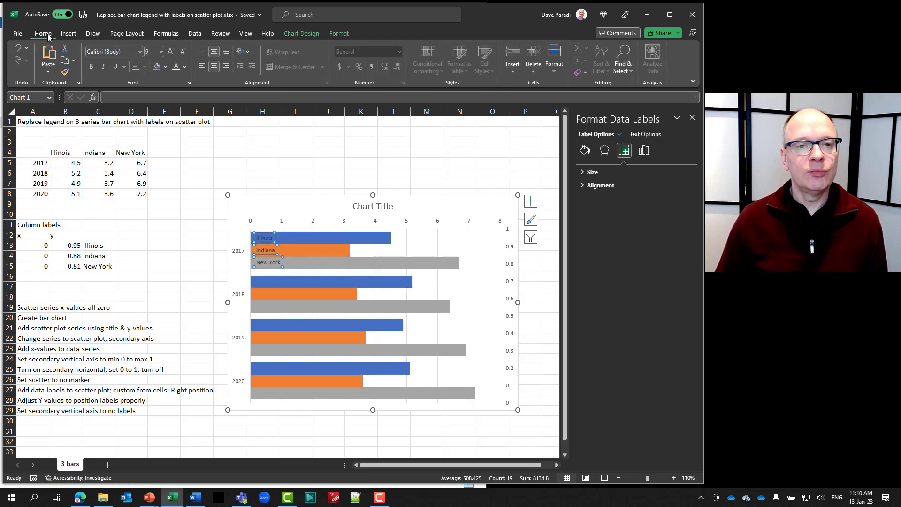
pyautogui.click(184, 67)
pyautogui.click(176, 105)
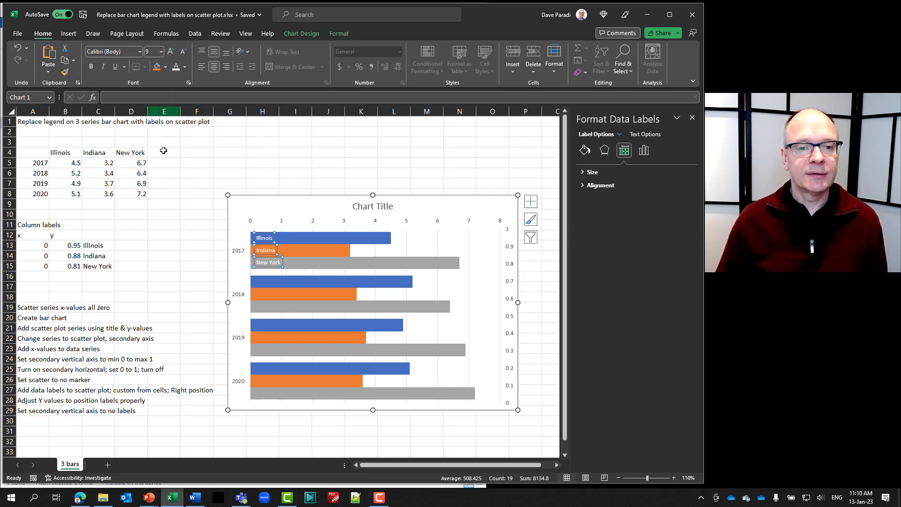
pyautogui.click(91, 66)
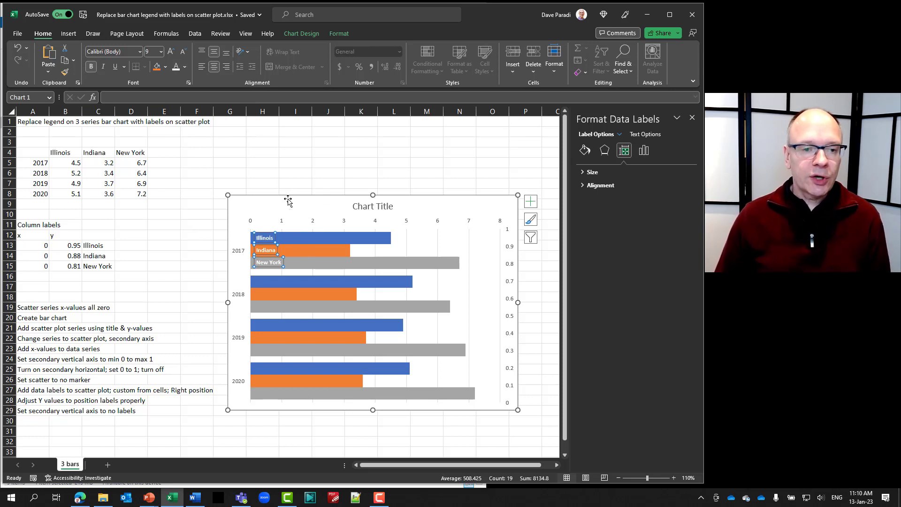
# Step: Test the label placement by changing cell B14 to 0.87, then restore it to 0.88
pyautogui.click(72, 246)
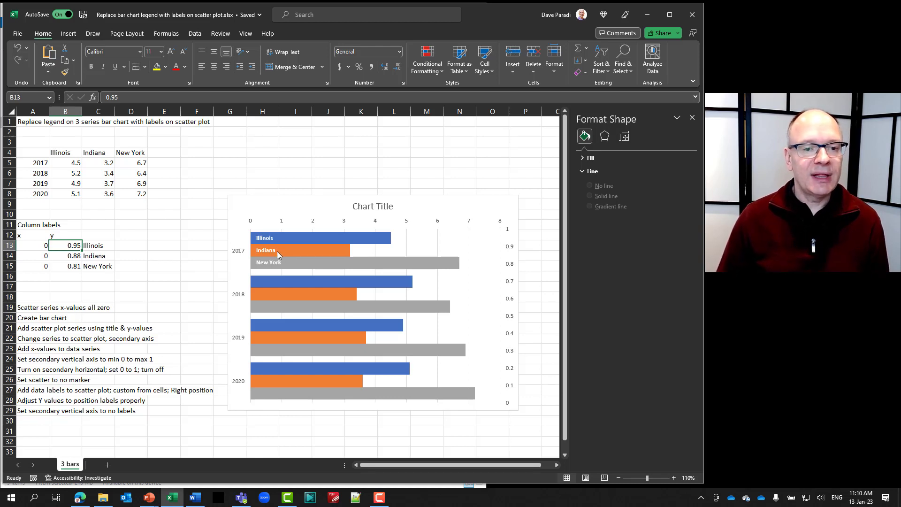
pyautogui.click(68, 257)
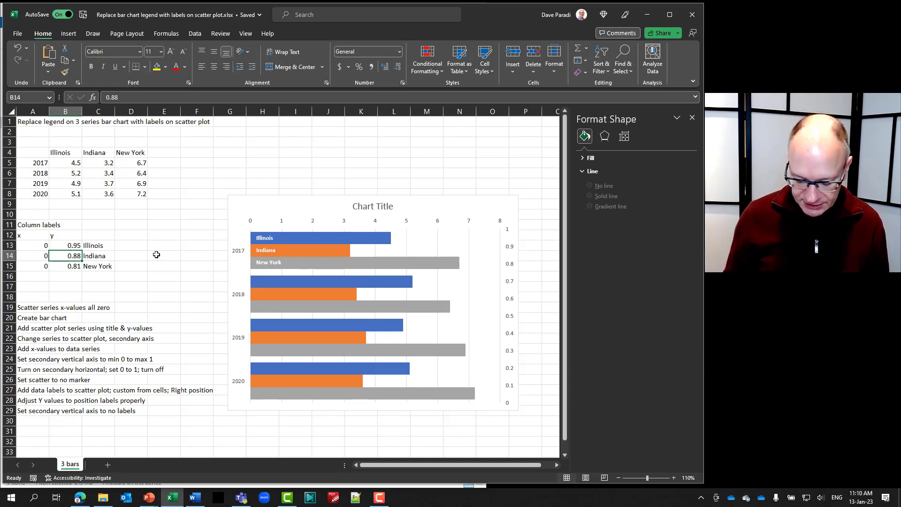
pyautogui.write('.87')
pyautogui.press('Return')
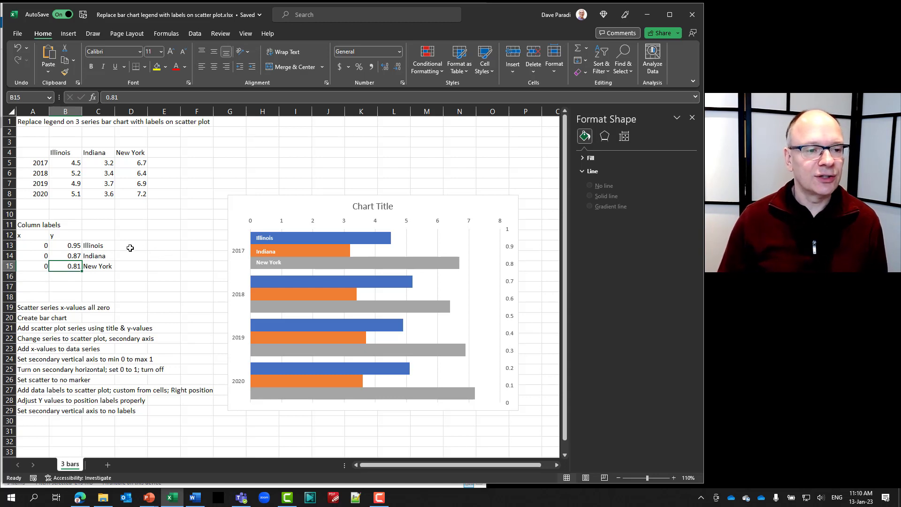
pyautogui.click(81, 255)
pyautogui.write('.8')
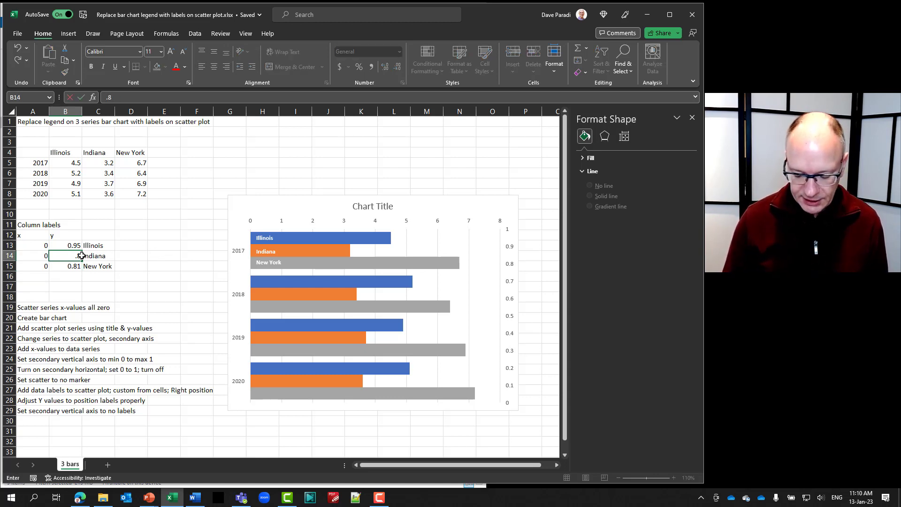
pyautogui.press('Return')
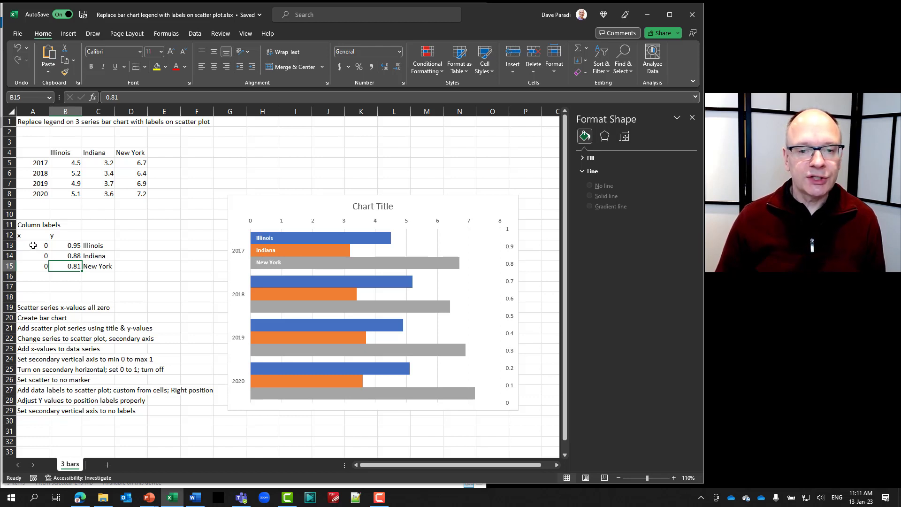
pyautogui.click(33, 245)
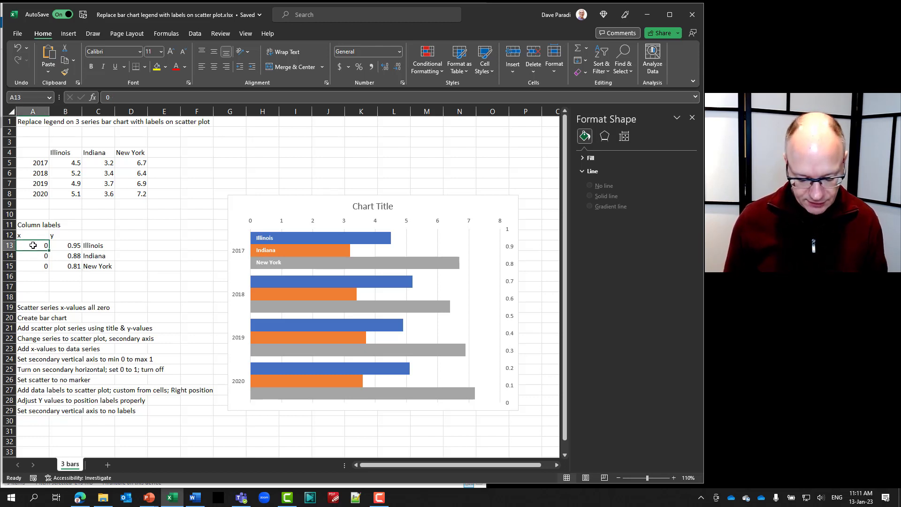
pyautogui.write('4.')
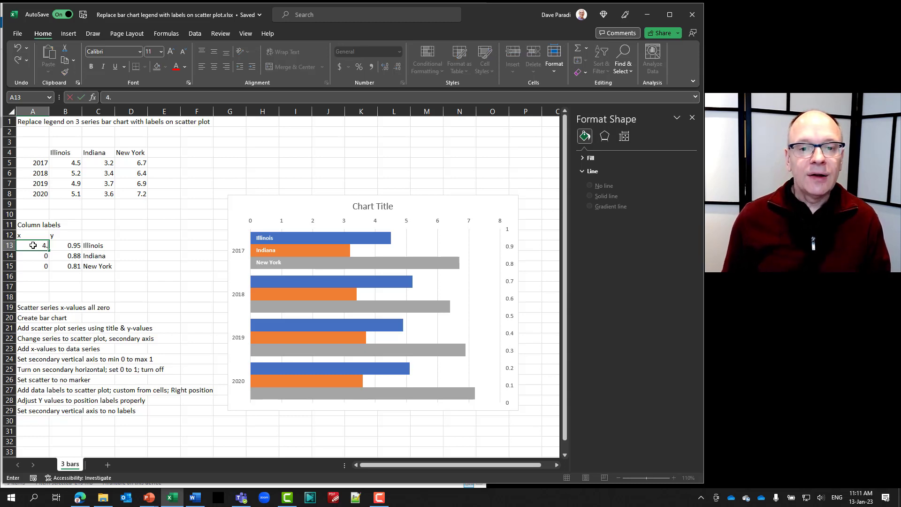
pyautogui.write('5')
pyautogui.press('Return')
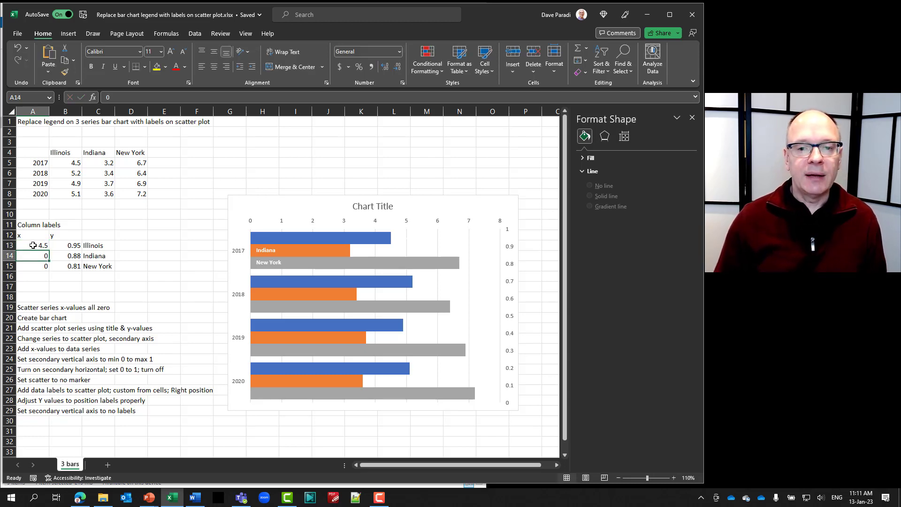
pyautogui.click(399, 241)
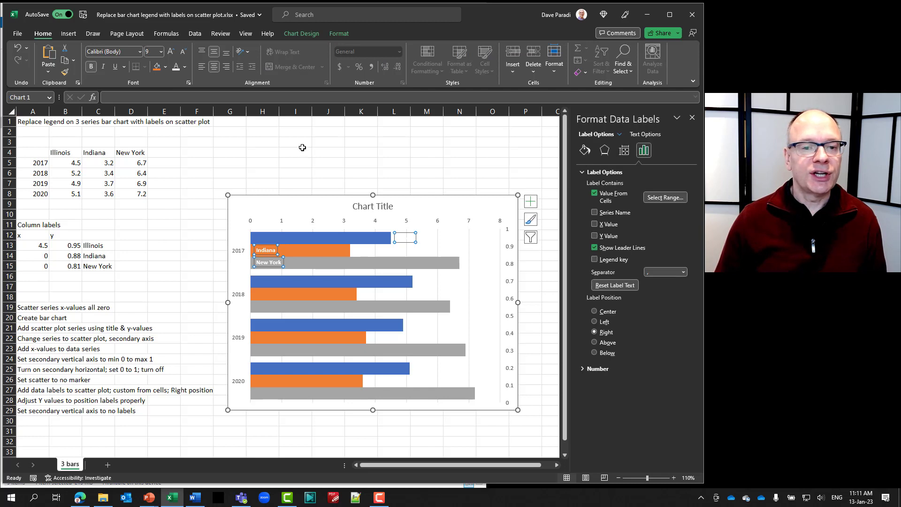
pyautogui.click(185, 68)
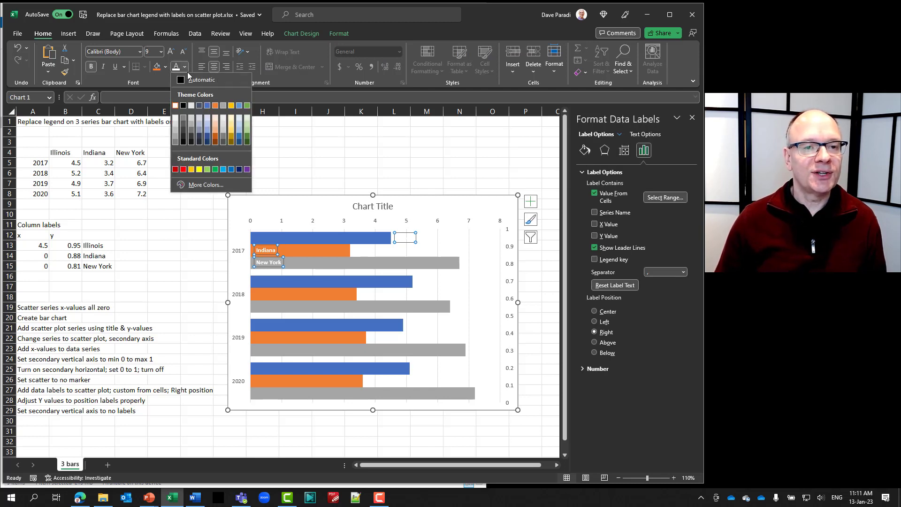
pyautogui.click(247, 106)
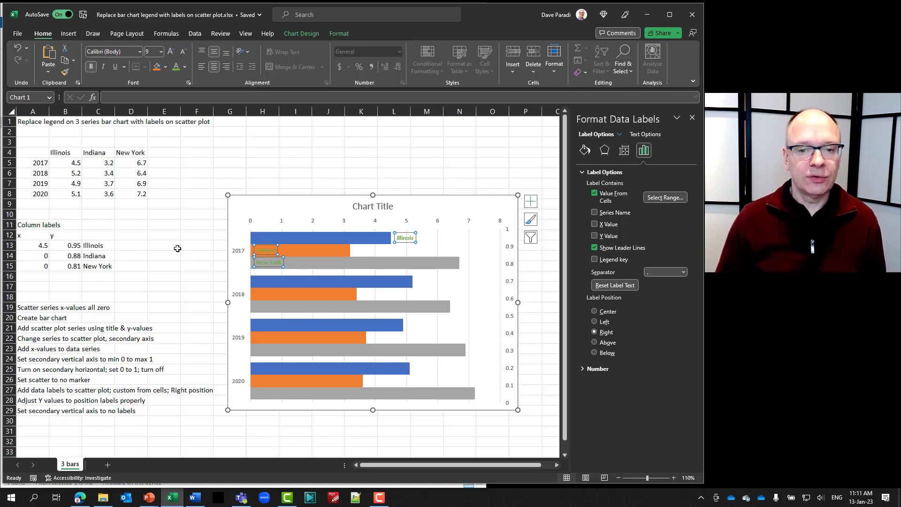
pyautogui.click(186, 69)
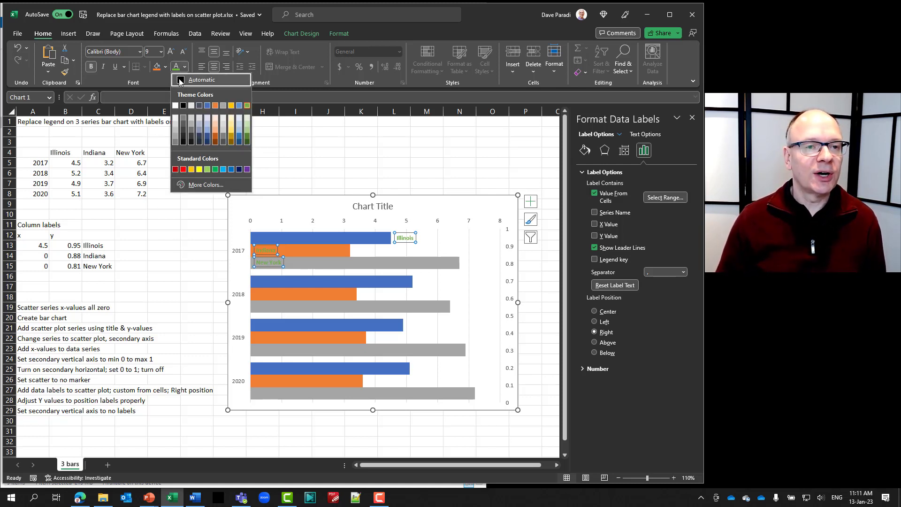
pyautogui.click(177, 101)
pyautogui.click(29, 247)
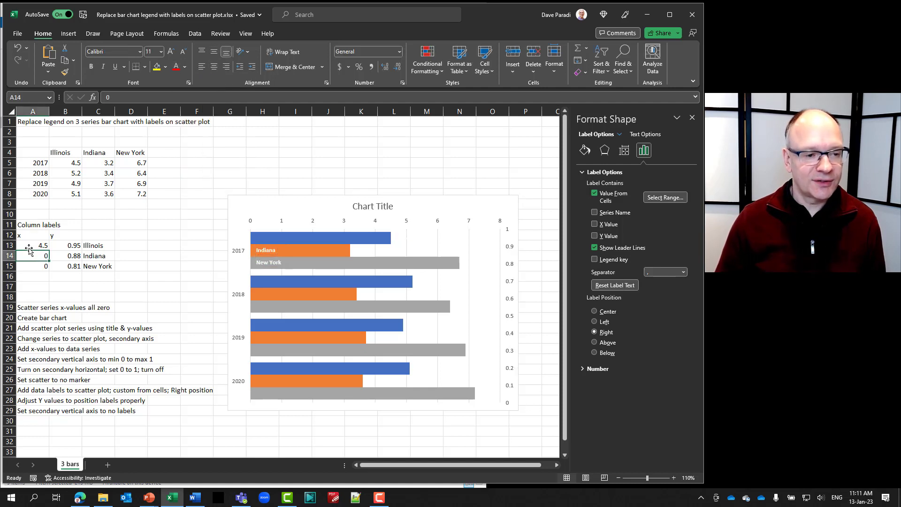
pyautogui.write('0')
pyautogui.press('Return')
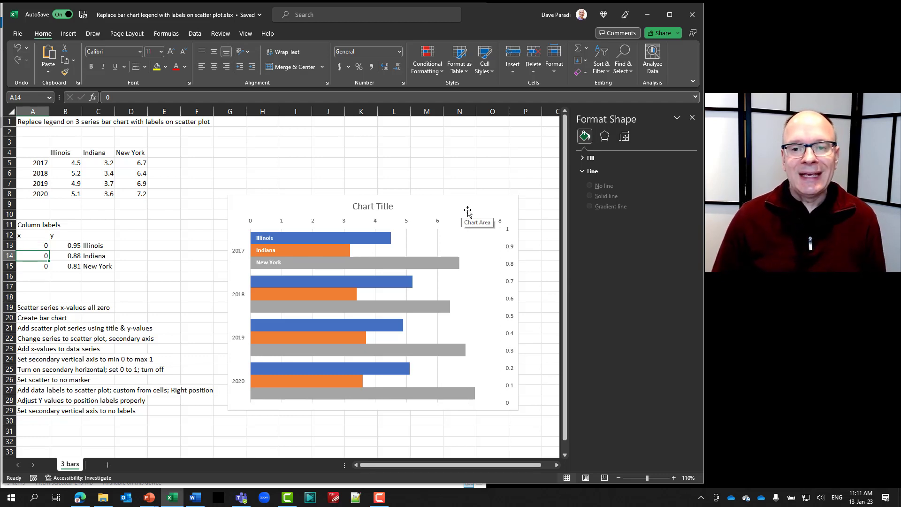
# Step: Set the secondary vertical axis Label Position to None
pyautogui.click(513, 248)
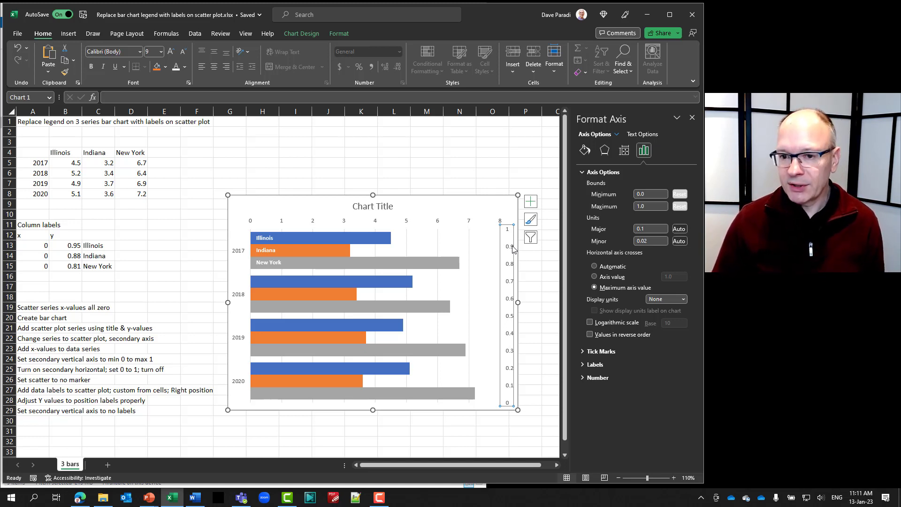
pyautogui.click(617, 366)
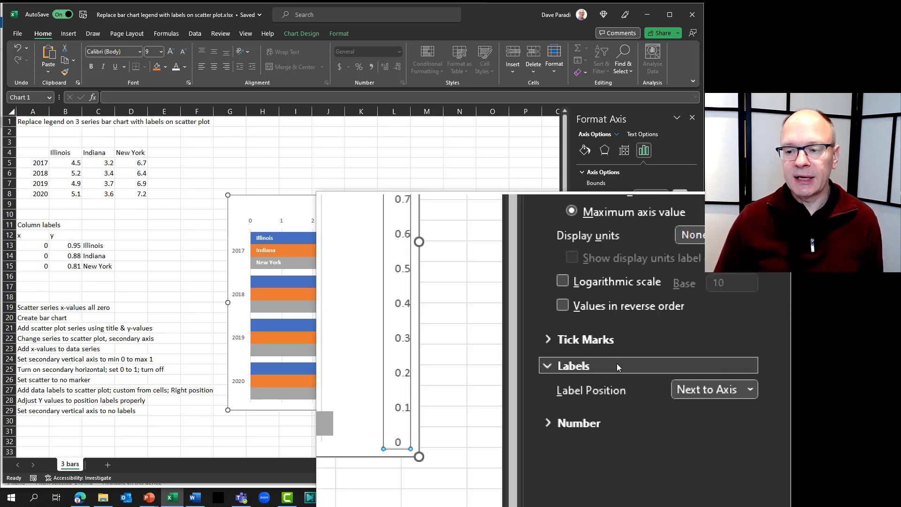
pyautogui.click(683, 376)
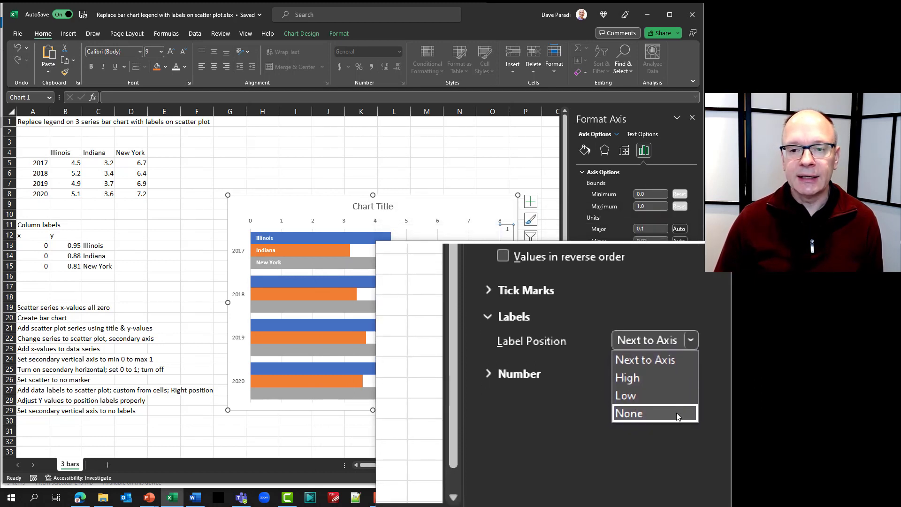
pyautogui.click(677, 414)
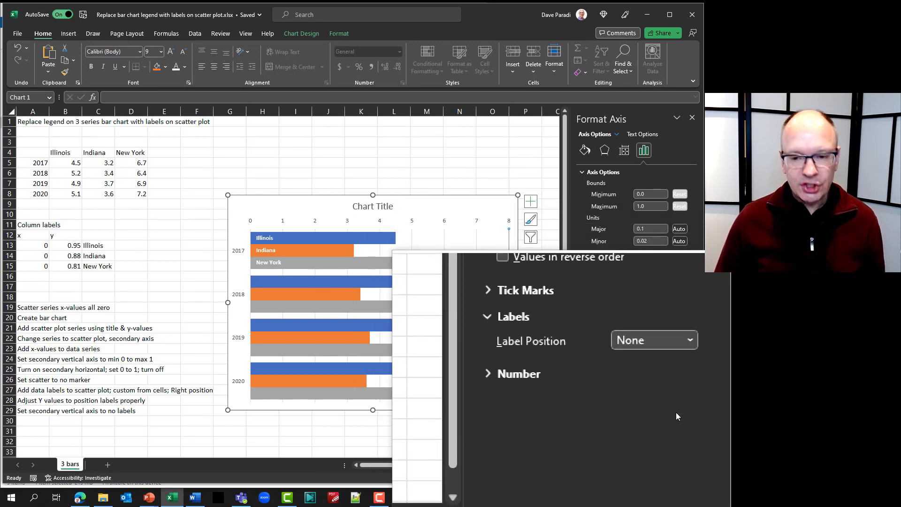
pyautogui.click(456, 183)
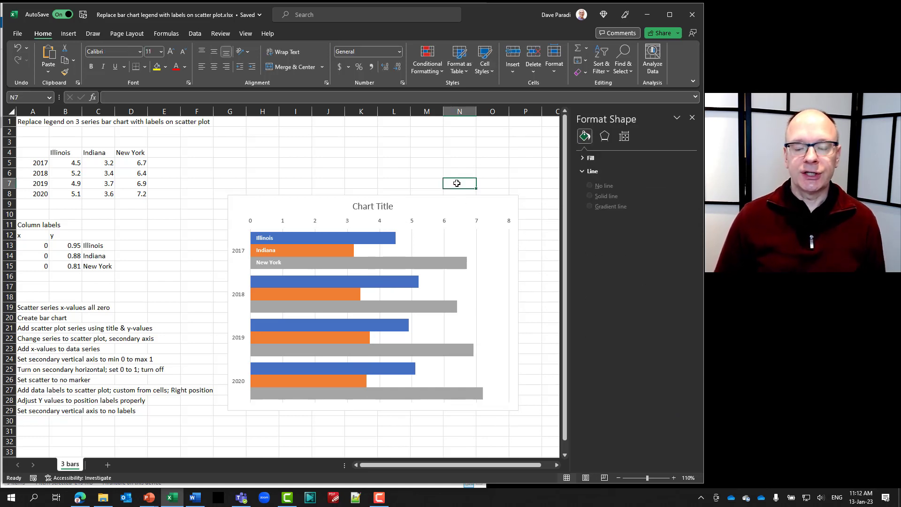